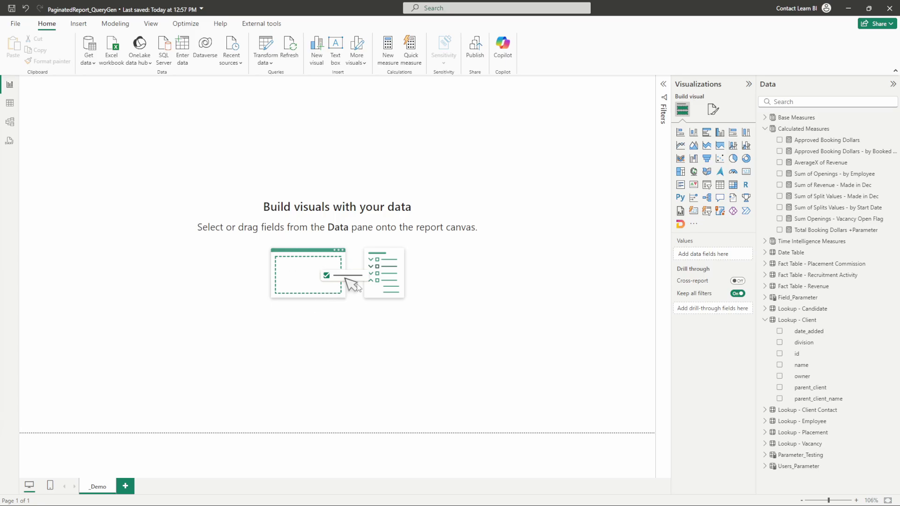
Build a table visual of client names and candidate names on the _Demo page and enlarge it
{"action": "left_click", "coordinate": [9, 141]}
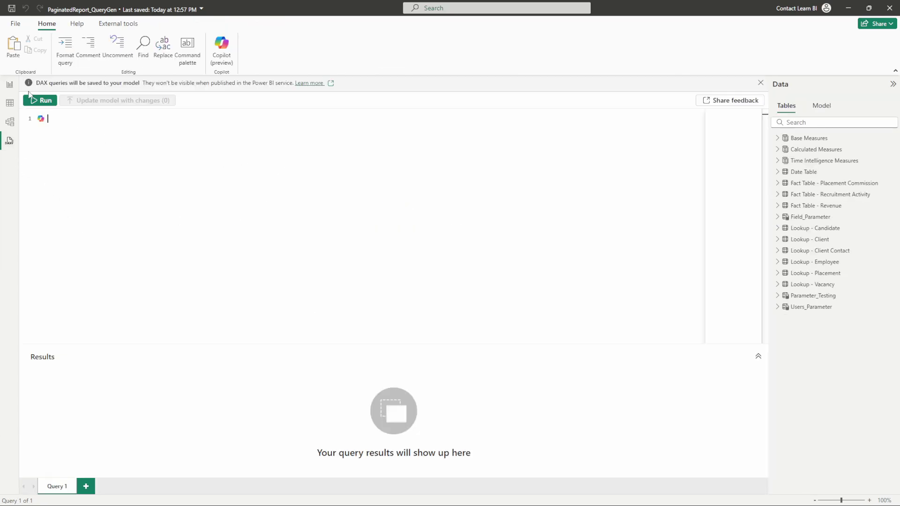
{"action": "left_click", "coordinate": [9, 86]}
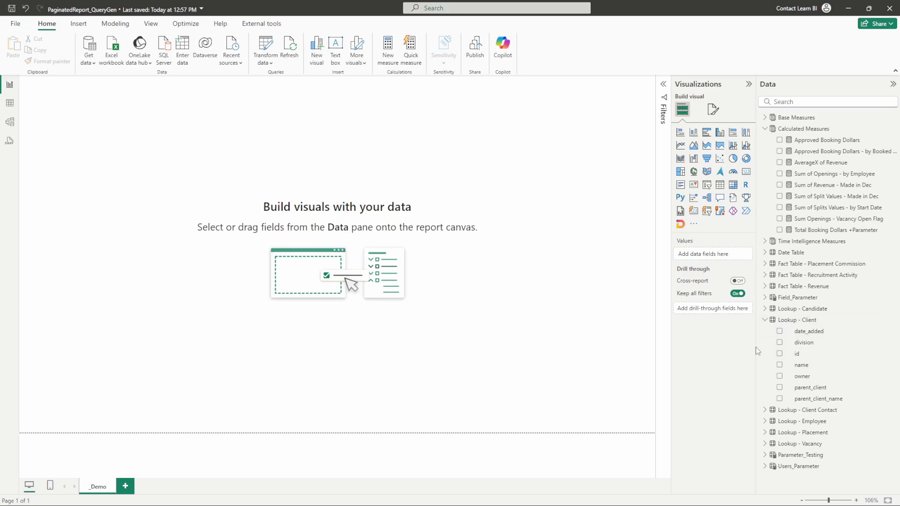
{"action": "left_click_drag", "start_coordinate": [807, 368], "coordinate": [209, 196]}
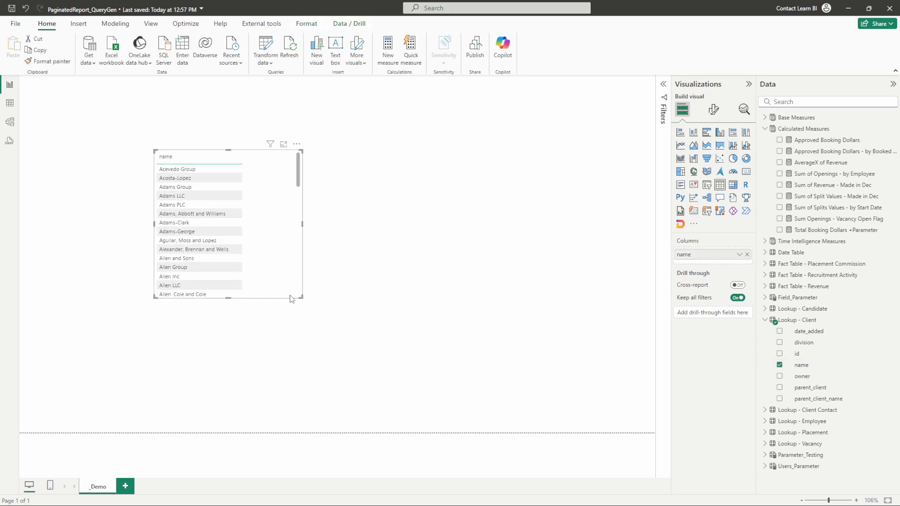
{"action": "left_click_drag", "start_coordinate": [301, 297], "coordinate": [432, 346]}
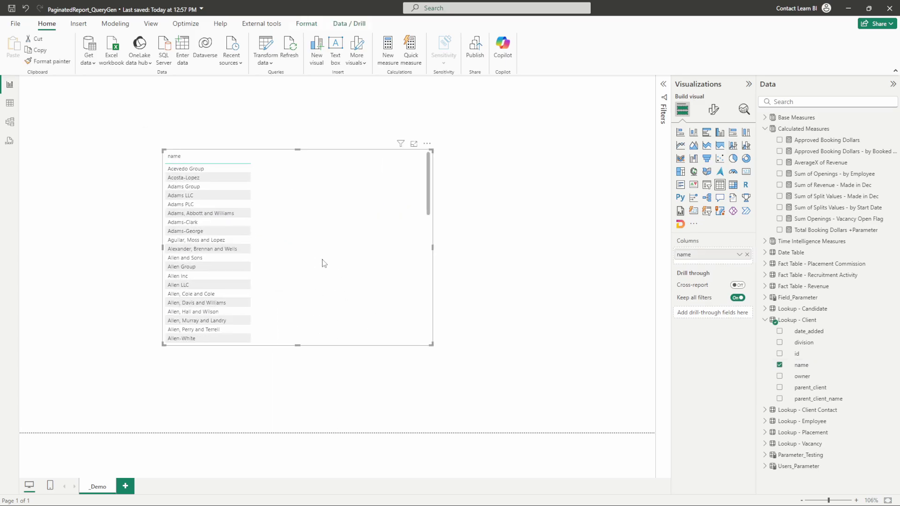
{"action": "left_click", "coordinate": [764, 319]}
{"action": "left_click", "coordinate": [765, 309]}
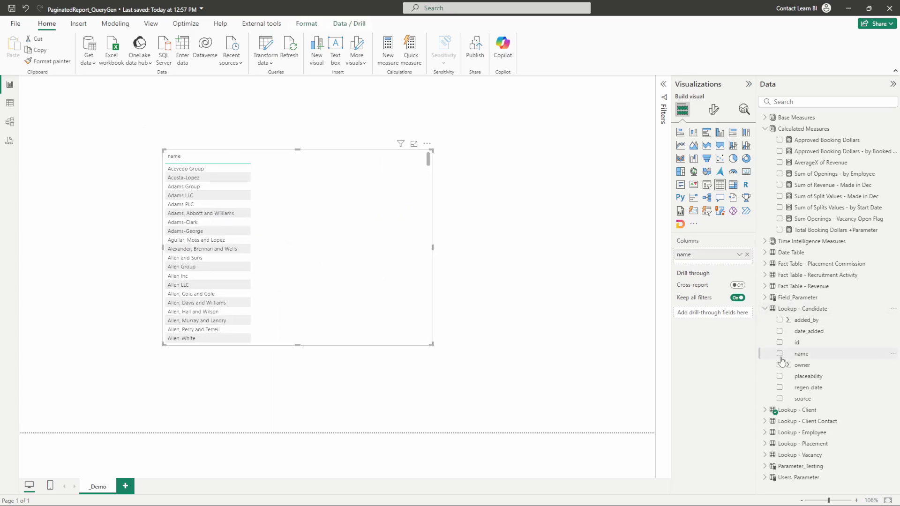
{"action": "left_click_drag", "start_coordinate": [802, 353], "coordinate": [401, 321]}
Add the vacancy id column and SumX of Revenue, giving a $74,007,336 total
{"action": "left_click", "coordinate": [766, 310]}
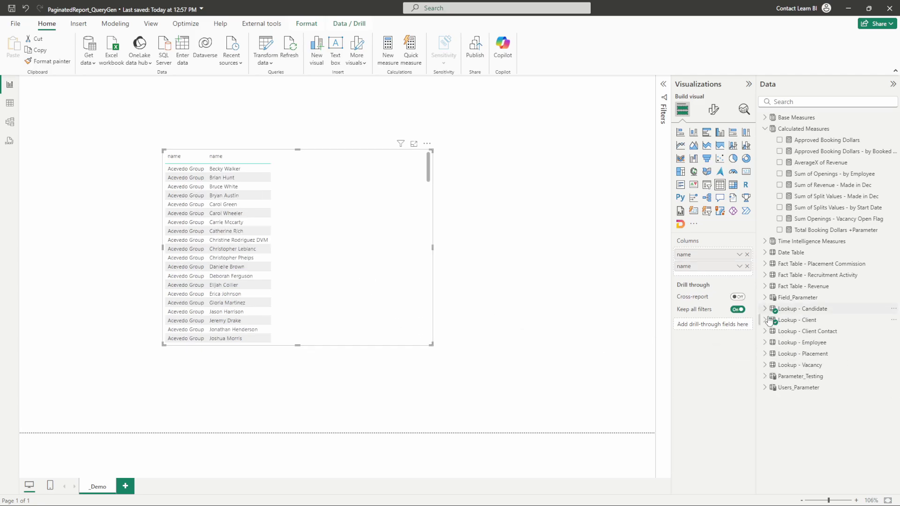
{"action": "left_click", "coordinate": [766, 365]}
{"action": "scroll", "coordinate": [841, 358], "scroll_direction": "down", "scroll_amount": 1}
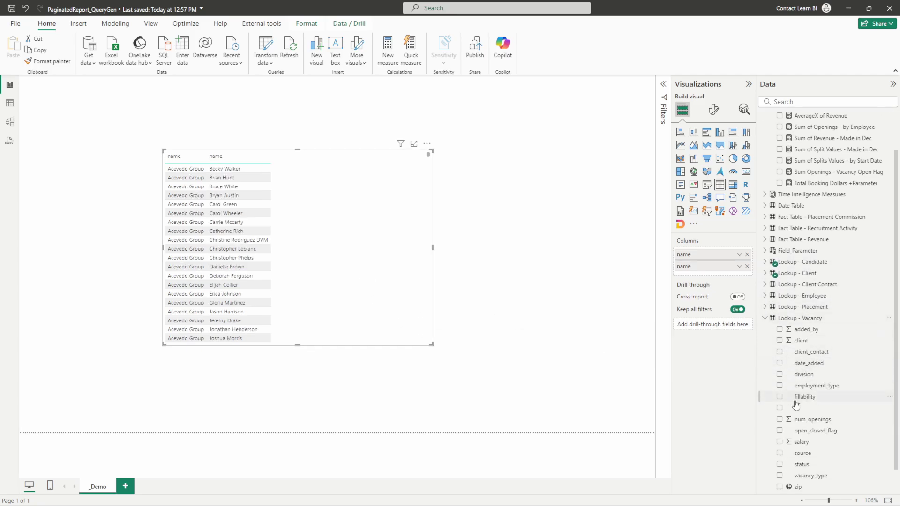
{"action": "left_click_drag", "start_coordinate": [796, 407], "coordinate": [408, 324]}
{"action": "left_click", "coordinate": [767, 318]}
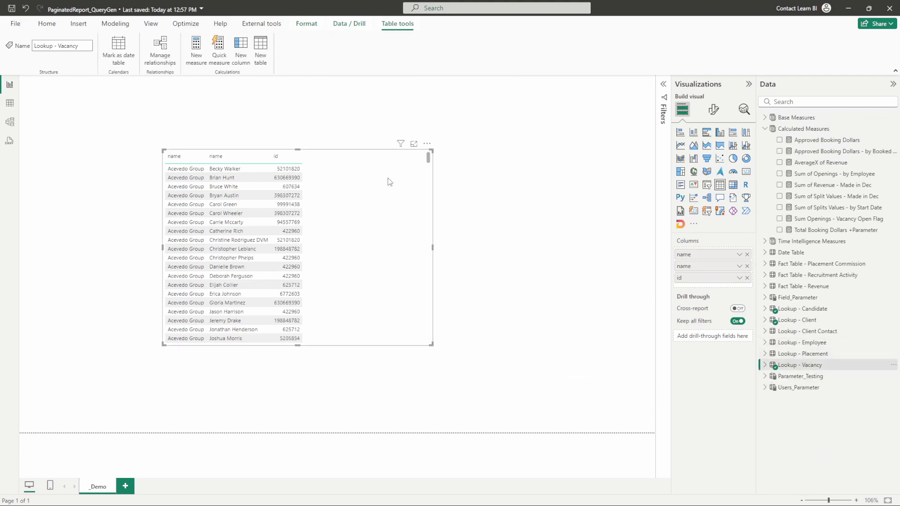
{"action": "left_click", "coordinate": [765, 128]}
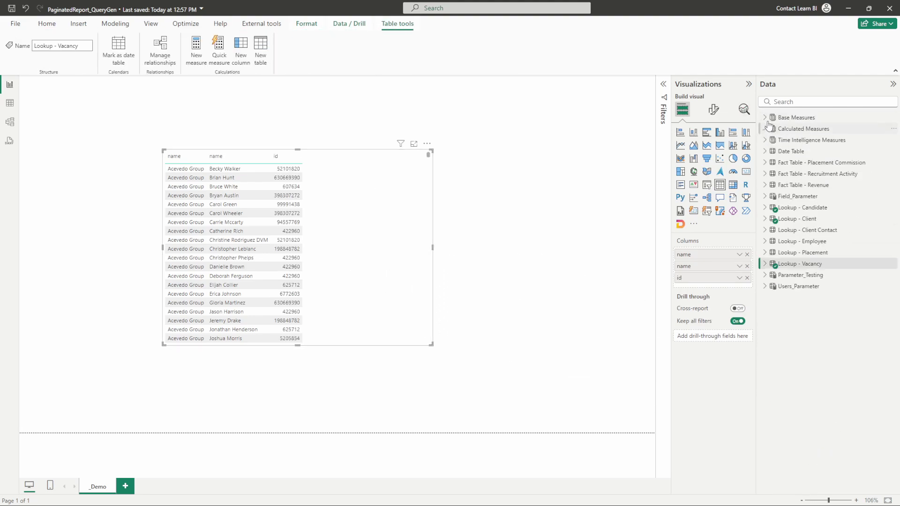
{"action": "left_click", "coordinate": [795, 117]}
{"action": "left_click", "coordinate": [764, 117]}
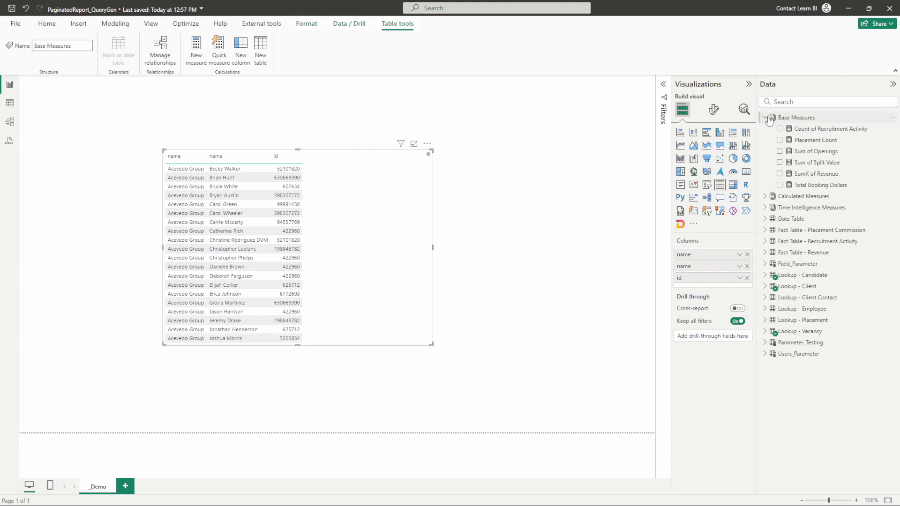
{"action": "left_click", "coordinate": [818, 174]}
{"action": "left_click_drag", "start_coordinate": [411, 319], "coordinate": [441, 316]}
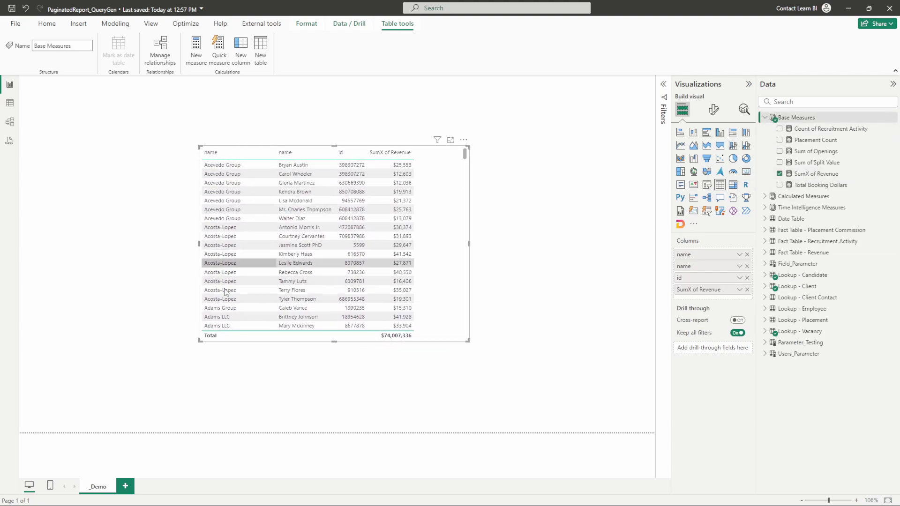
Rename the two name columns to 'Client Name' and 'Candidate Name'
{"action": "double_click", "coordinate": [692, 256]}
{"action": "type", "text": "Clie"}
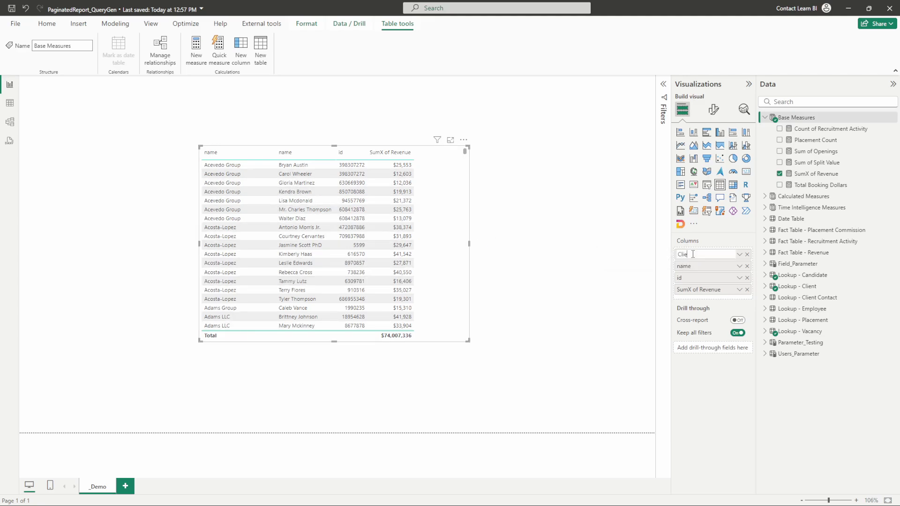
{"action": "type", "text": "nt Name"}
{"action": "key", "text": "Return"}
{"action": "double_click", "coordinate": [698, 267]}
{"action": "type", "text": "Cand"}
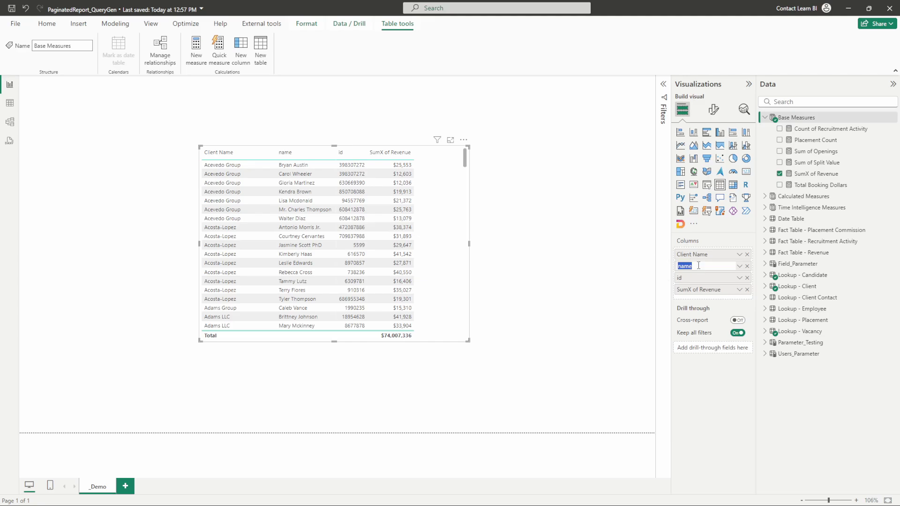
{"action": "type", "text": "idate Name"}
{"action": "key", "text": "Return"}
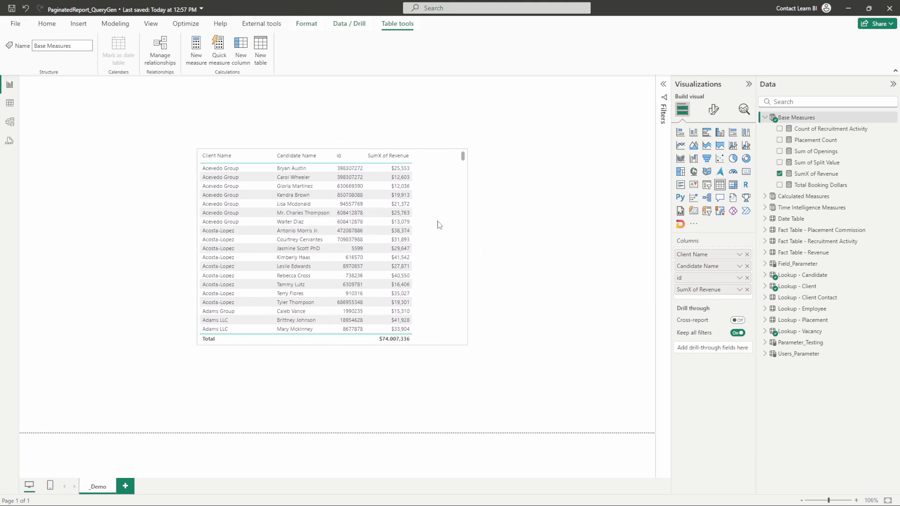
Move the table higher on the page and reselect it
{"action": "mouse_move", "coordinate": [442, 219]}
{"action": "left_mouse_down"}
{"action": "mouse_move", "coordinate": [444, 209]}
{"action": "mouse_move", "coordinate": [443, 231]}
{"action": "left_mouse_up"}
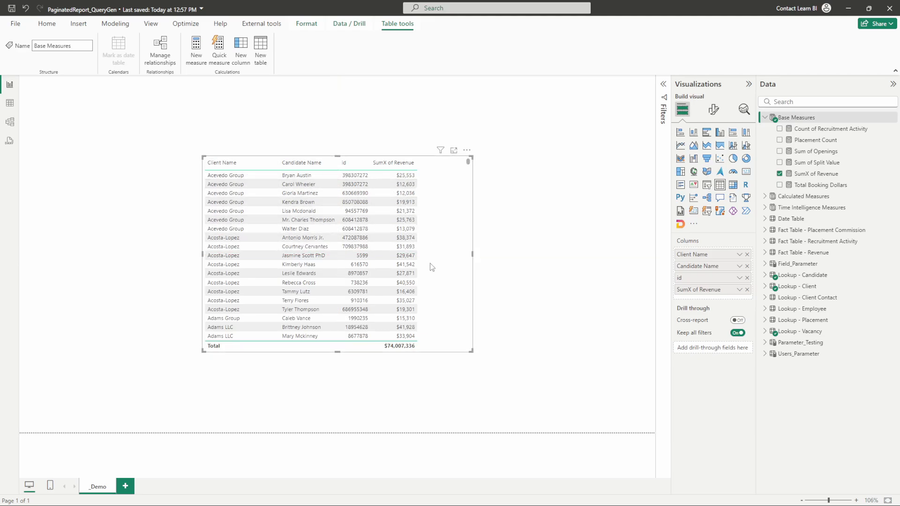
{"action": "left_click", "coordinate": [475, 250]}
{"action": "left_click", "coordinate": [459, 276]}
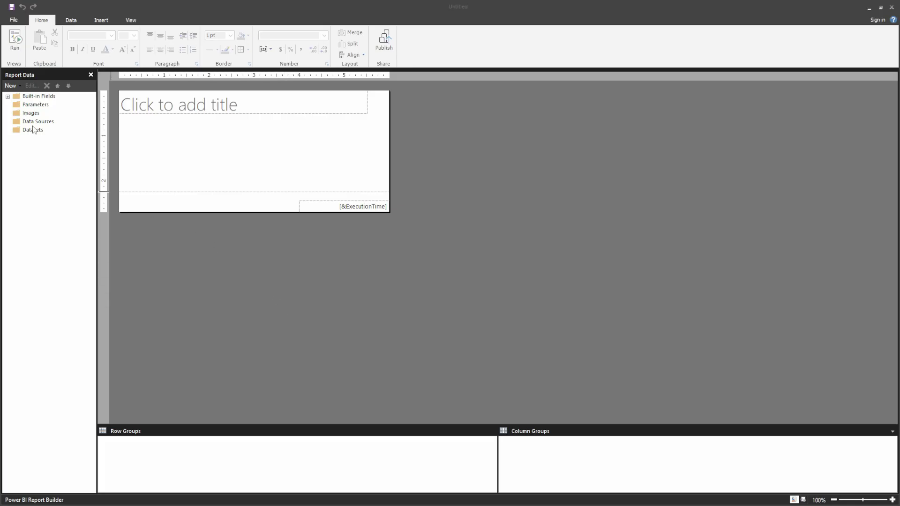
Start adding a dataset in Report Builder, then cancel it without creating one
{"action": "right_click", "coordinate": [33, 129]}
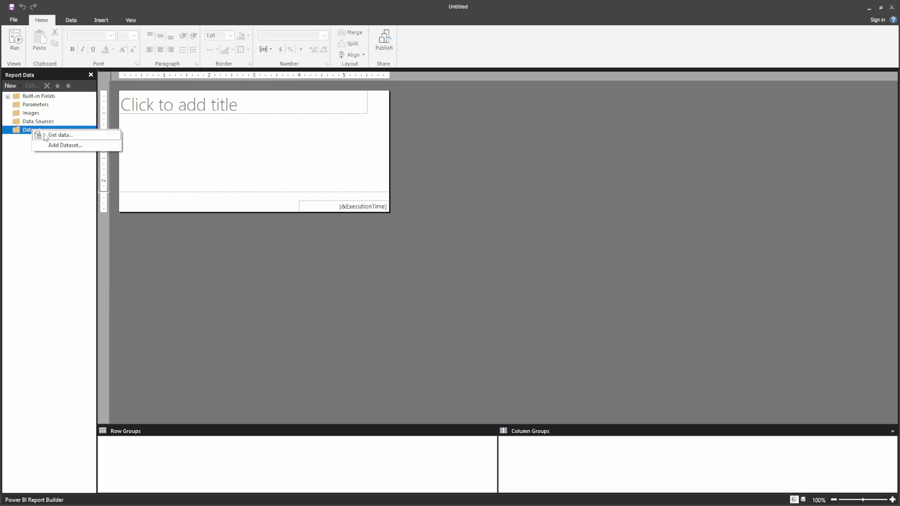
{"action": "left_click", "coordinate": [68, 147]}
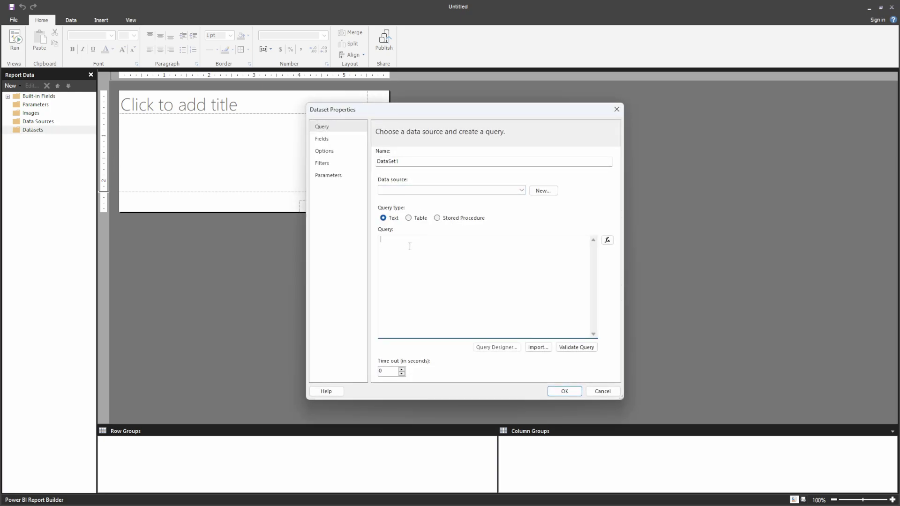
{"action": "right_click", "coordinate": [410, 246]}
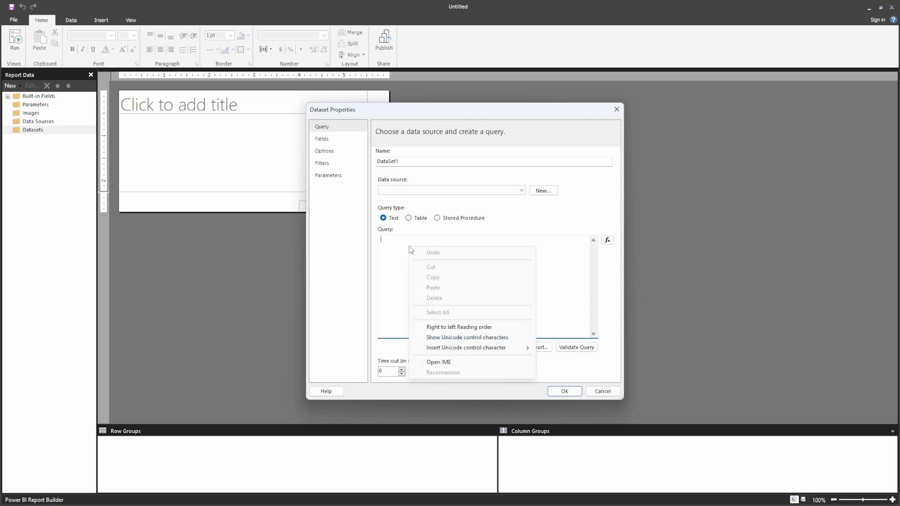
{"action": "left_click", "coordinate": [392, 249]}
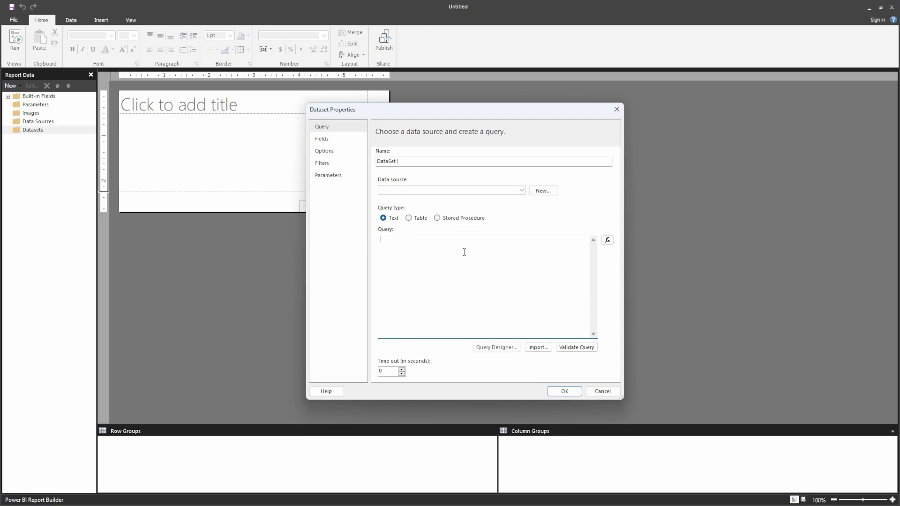
{"action": "left_click", "coordinate": [601, 392]}
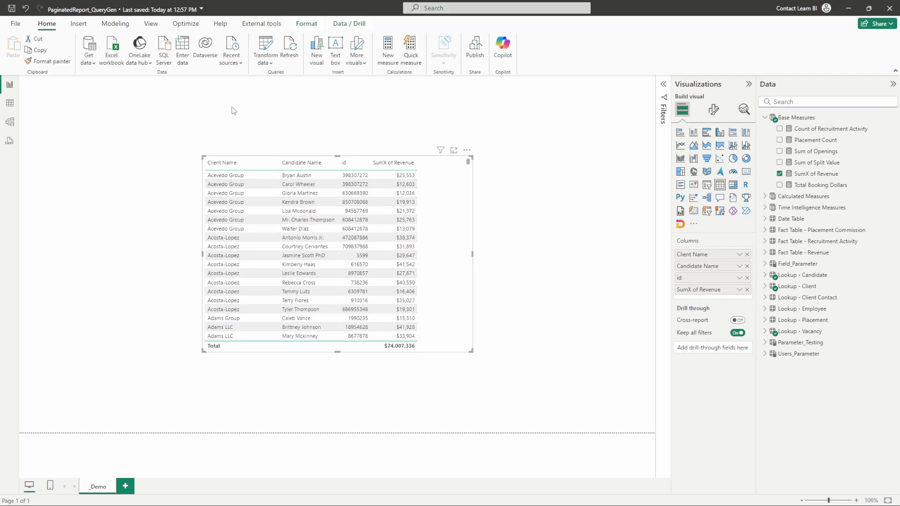
Record visuals in Performance analyzer, refresh them, and copy the table visual's DAX query
{"action": "left_click", "coordinate": [149, 24]}
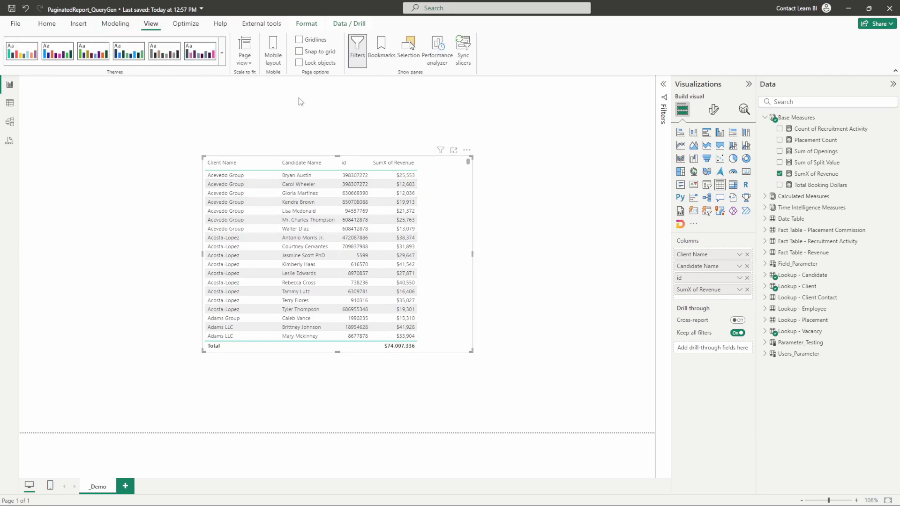
{"action": "left_click", "coordinate": [435, 44]}
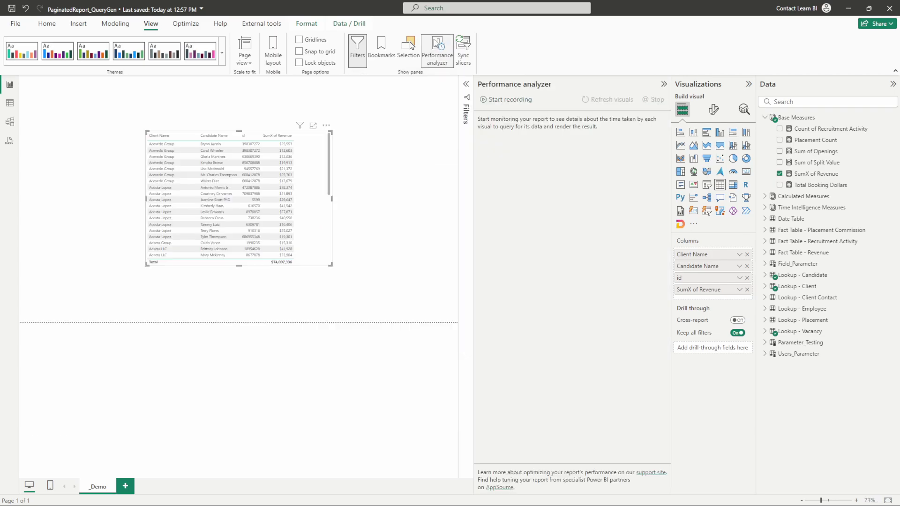
{"action": "left_click", "coordinate": [509, 101]}
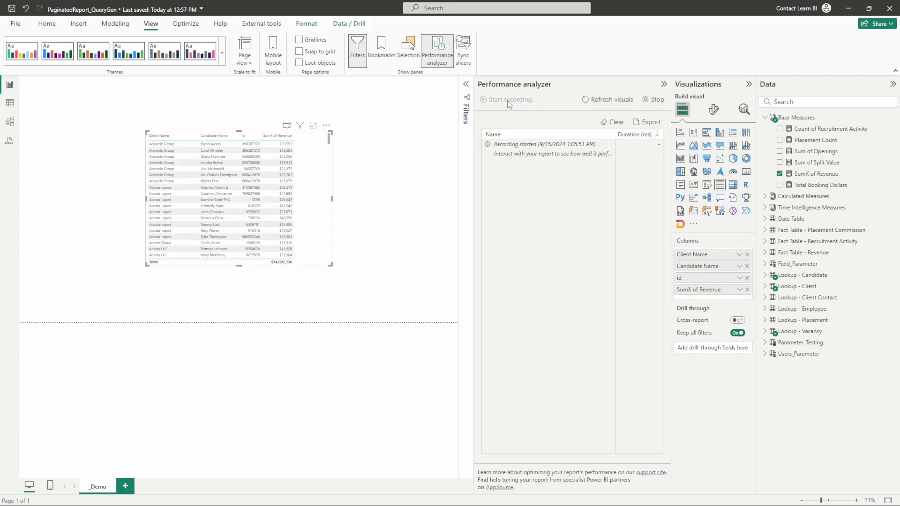
{"action": "left_click", "coordinate": [599, 106]}
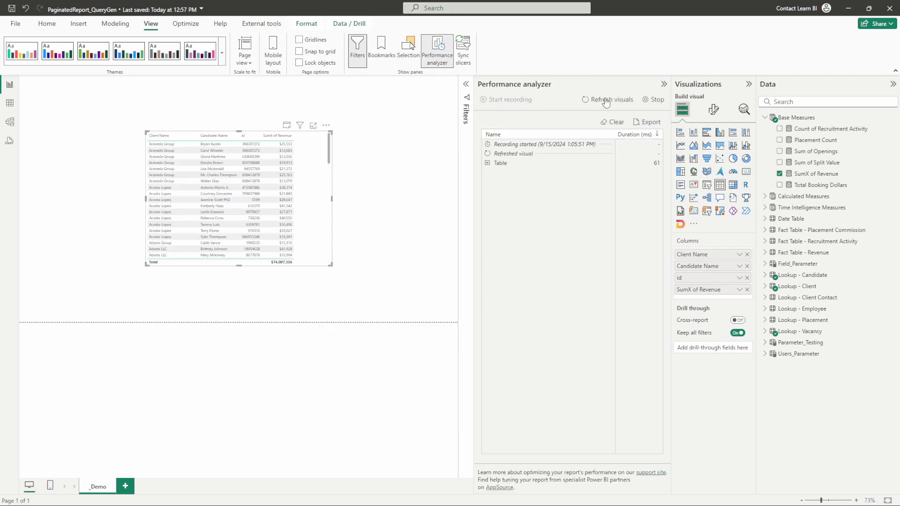
{"action": "left_click", "coordinate": [501, 164]}
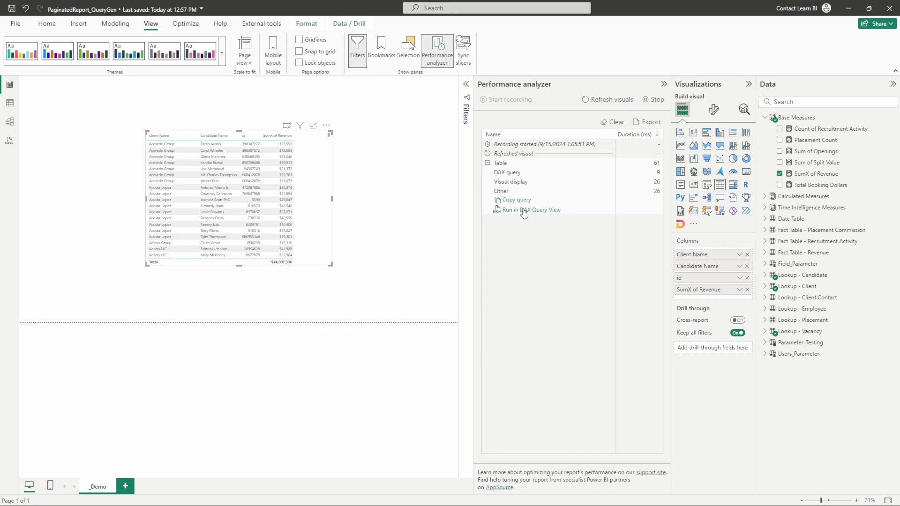
{"action": "left_click", "coordinate": [513, 200]}
Run the table's query in DAX query view and review its __DS0Core definition and TOPN block
{"action": "left_click", "coordinate": [523, 211]}
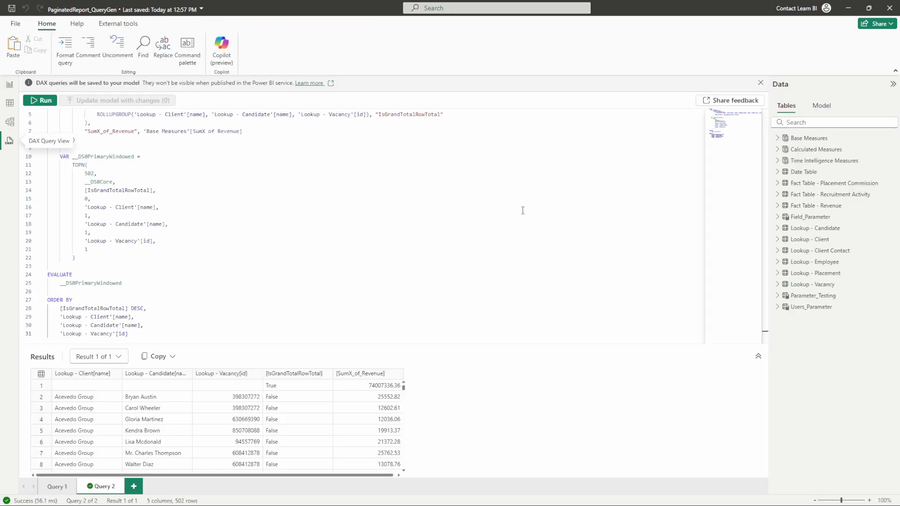
{"action": "scroll", "coordinate": [160, 134], "scroll_direction": "up", "scroll_amount": 2}
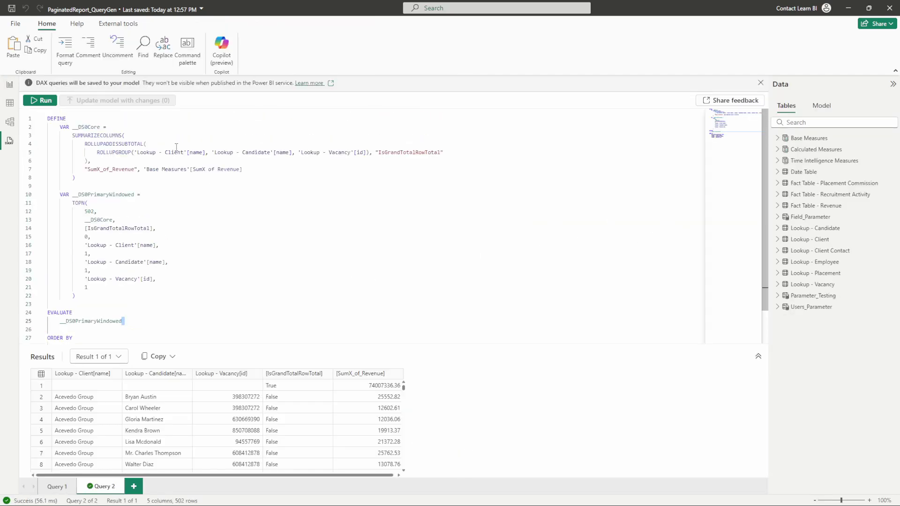
{"action": "left_click", "coordinate": [136, 126]}
{"action": "scroll", "coordinate": [177, 302], "scroll_direction": "down", "scroll_amount": 3}
{"action": "scroll", "coordinate": [101, 182], "scroll_direction": "up", "scroll_amount": 3}
{"action": "left_click", "coordinate": [112, 294]}
{"action": "scroll", "coordinate": [112, 297], "scroll_direction": "down", "scroll_amount": 2}
{"action": "scroll", "coordinate": [169, 229], "scroll_direction": "up", "scroll_amount": 2}
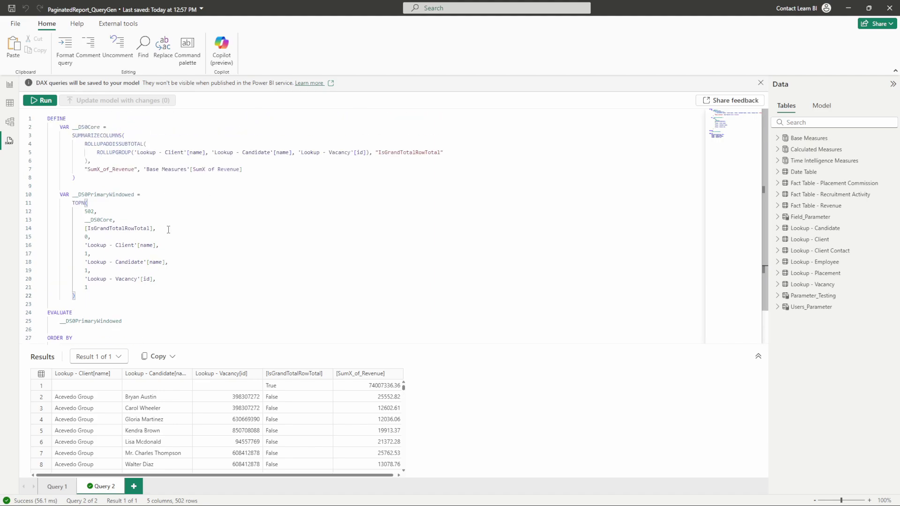
{"action": "left_click", "coordinate": [81, 304]}
{"action": "left_click", "coordinate": [84, 294]}
{"action": "scroll", "coordinate": [124, 282], "scroll_direction": "down", "scroll_amount": 2}
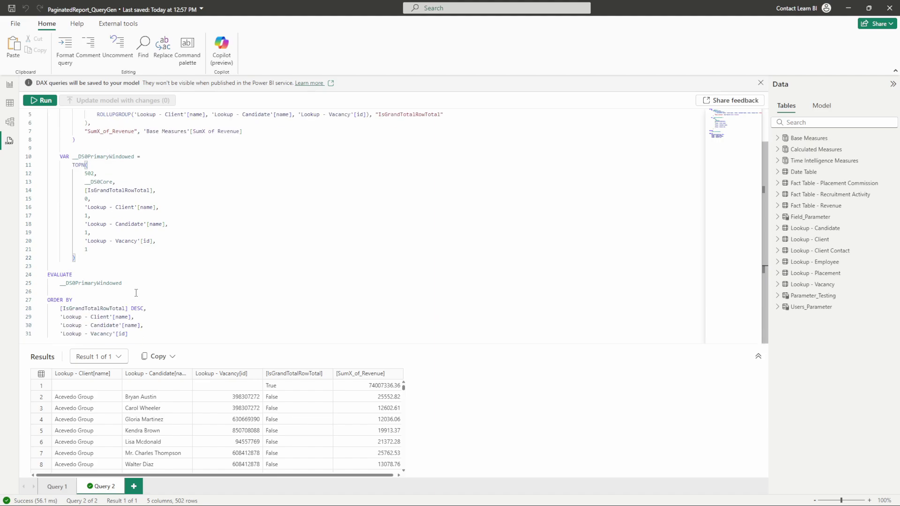
{"action": "scroll", "coordinate": [148, 286], "scroll_direction": "up", "scroll_amount": 2}
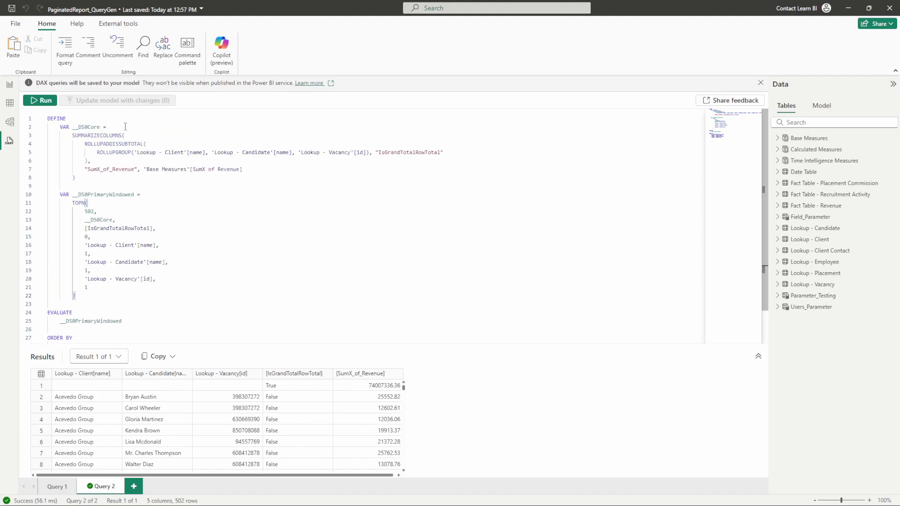
{"action": "left_click_drag", "start_coordinate": [75, 296], "coordinate": [47, 196]}
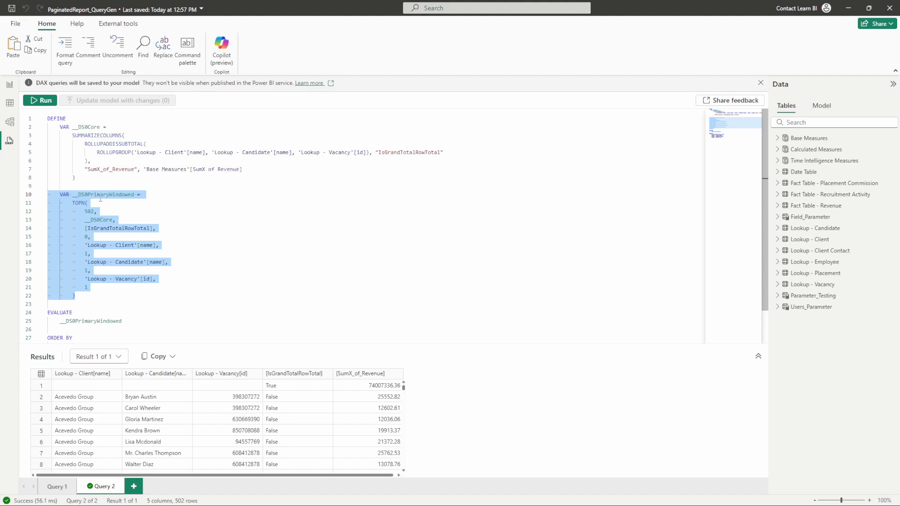
{"action": "left_click", "coordinate": [73, 296]}
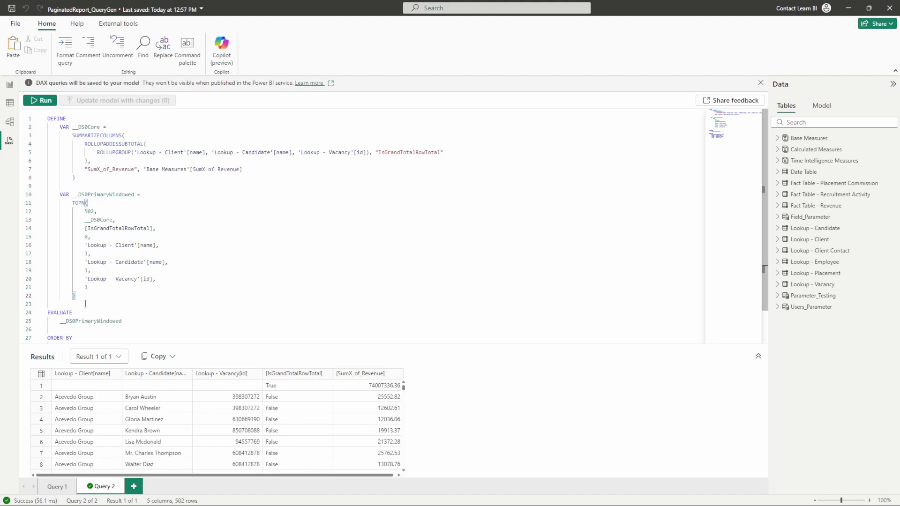
Delete the __DS0PrimaryWindowed TOPN block and make EVALUATE return __DS0Core
{"action": "left_click_drag", "start_coordinate": [83, 293], "coordinate": [41, 200]}
{"action": "key", "text": "Delete"}
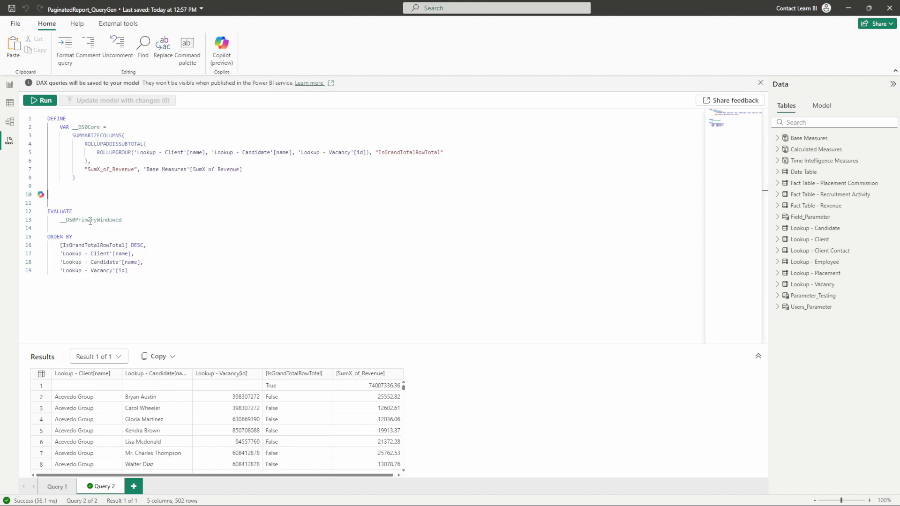
{"action": "key", "text": "BackSpace"}
{"action": "key", "text": "BackSpace"}
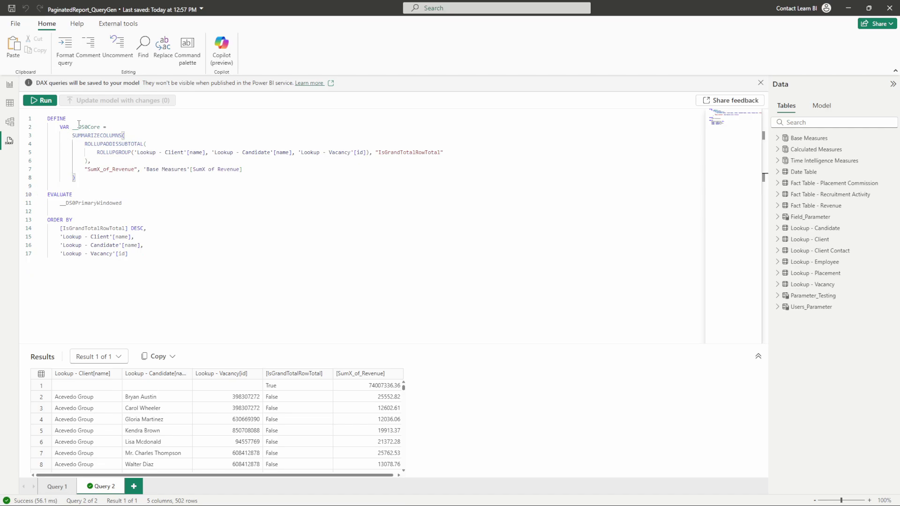
{"action": "left_click", "coordinate": [85, 203]}
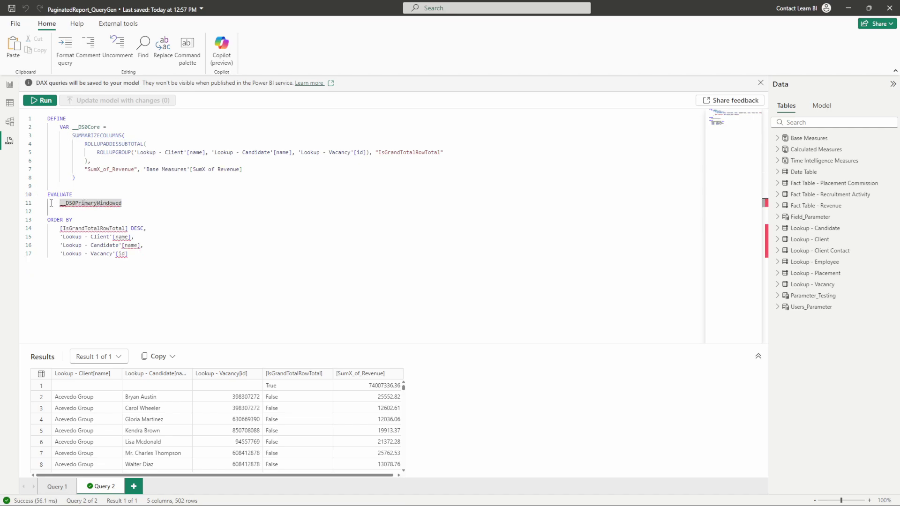
{"action": "double_click", "coordinate": [86, 127]}
{"action": "key", "text": "ctrl+c"}
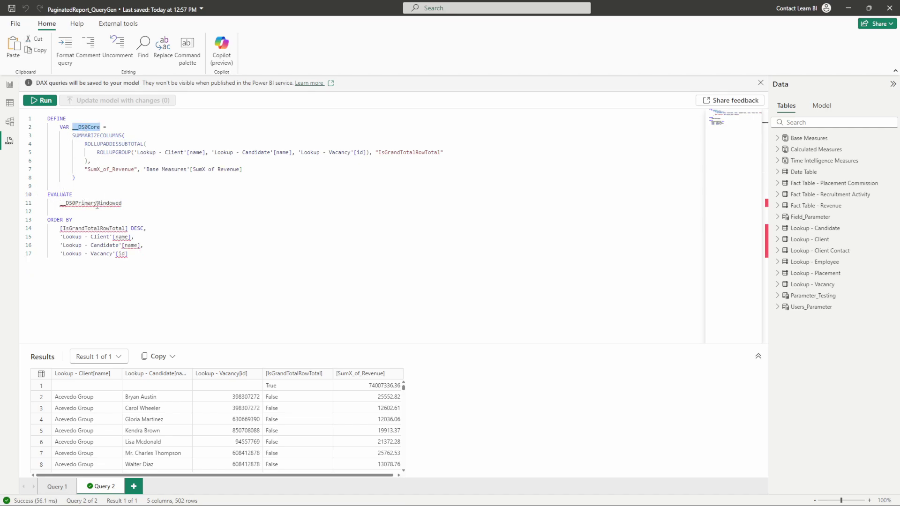
{"action": "double_click", "coordinate": [96, 203]}
{"action": "key", "text": "ctrl+v"}
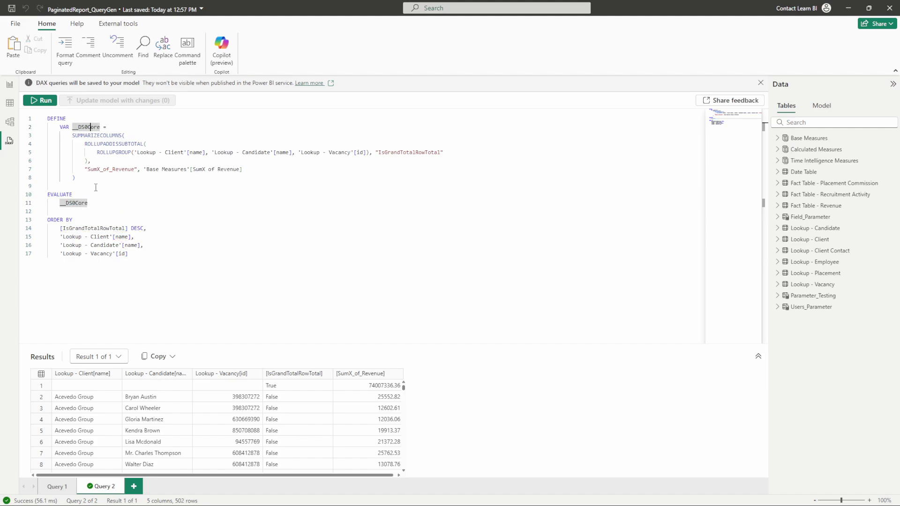
Check both uses of __DS0Core, then delete the ORDER BY block
{"action": "left_click_drag", "start_coordinate": [76, 178], "coordinate": [41, 128]}
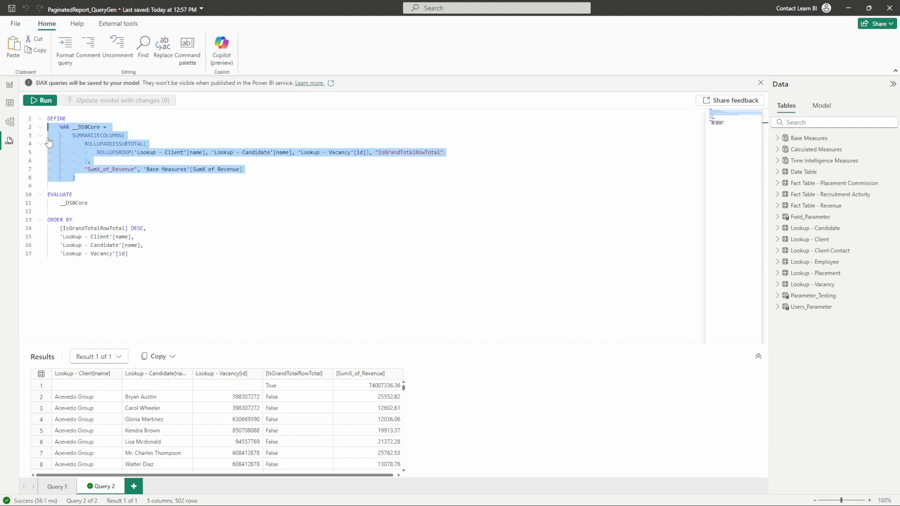
{"action": "left_click", "coordinate": [80, 181]}
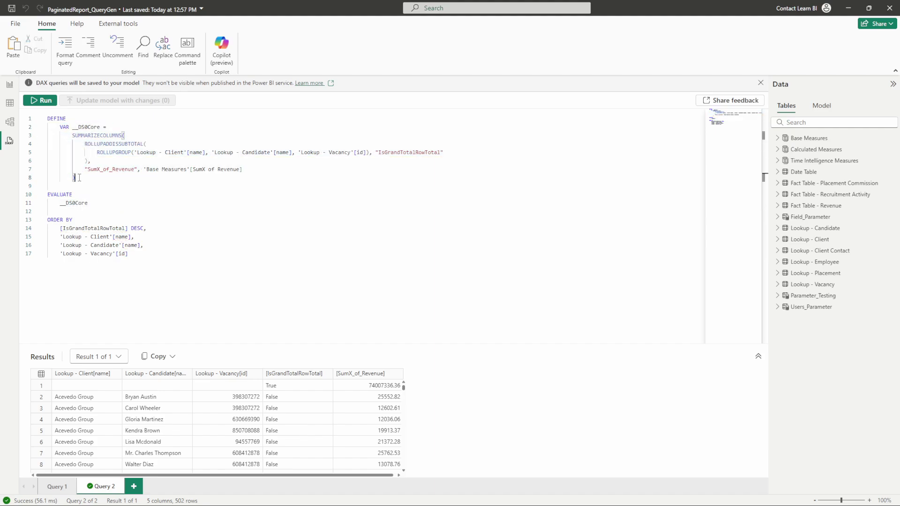
{"action": "left_click", "coordinate": [80, 127]}
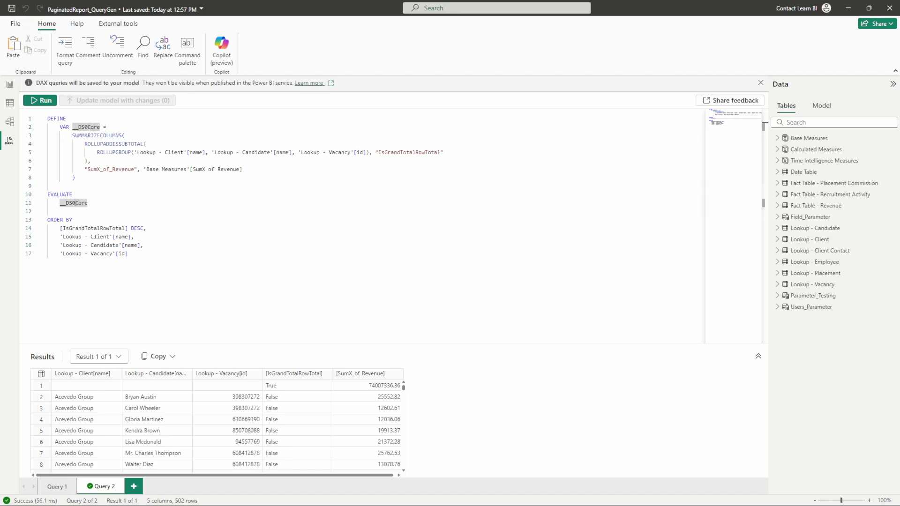
{"action": "double_click", "coordinate": [77, 203]}
{"action": "left_click", "coordinate": [89, 202]}
{"action": "left_click_drag", "start_coordinate": [136, 259], "coordinate": [47, 219]}
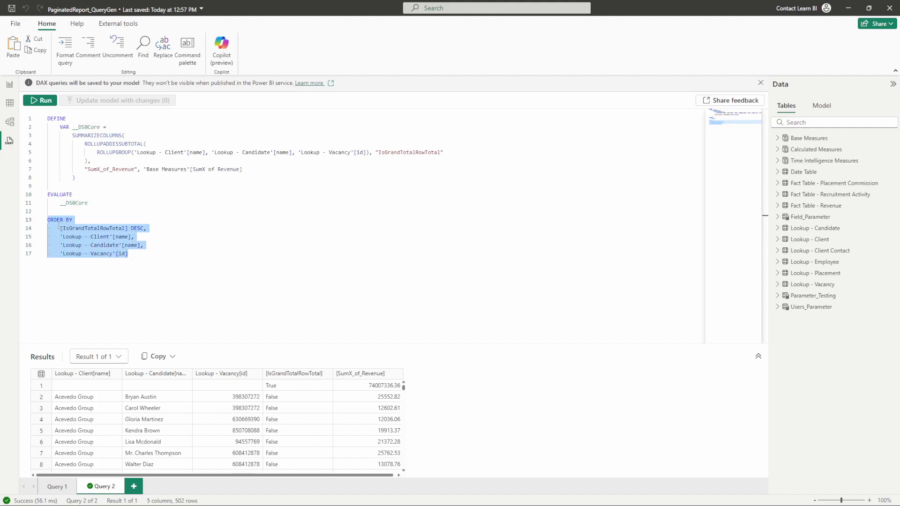
{"action": "key", "text": "BackSpace"}
{"action": "key", "text": "BackSpace"}
{"action": "key", "text": "BackSpace"}
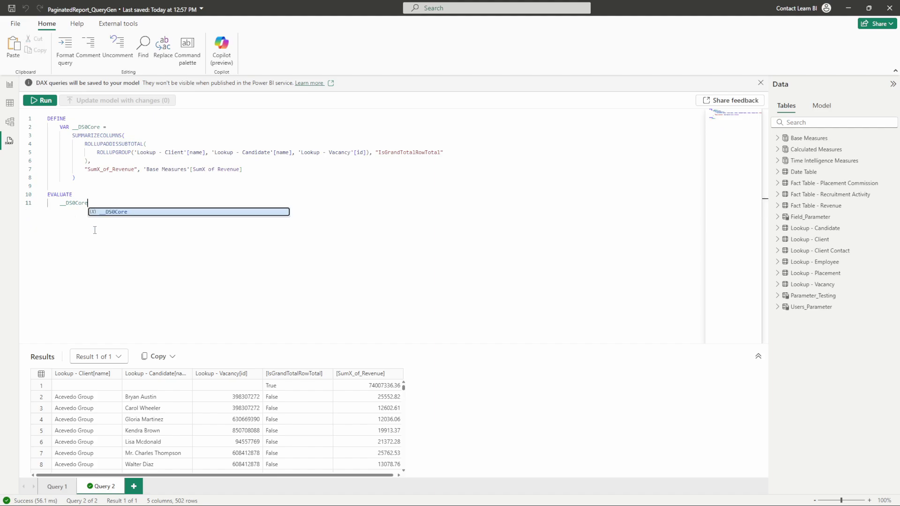
Undo the query edits and reopen the table's original query in DAX query view
{"action": "key", "text": "ctrl+z"}
{"action": "key", "text": "ctrl+z"}
{"action": "key", "text": "ctrl+z"}
{"action": "key", "text": "ctrl+z"}
{"action": "key", "text": "ctrl+z"}
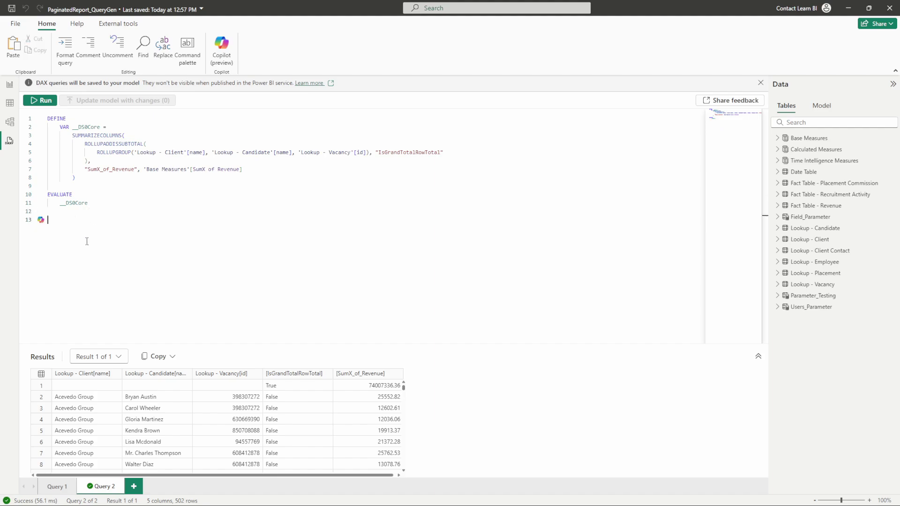
{"action": "key", "text": "ctrl+z"}
{"action": "key", "text": "ctrl+z"}
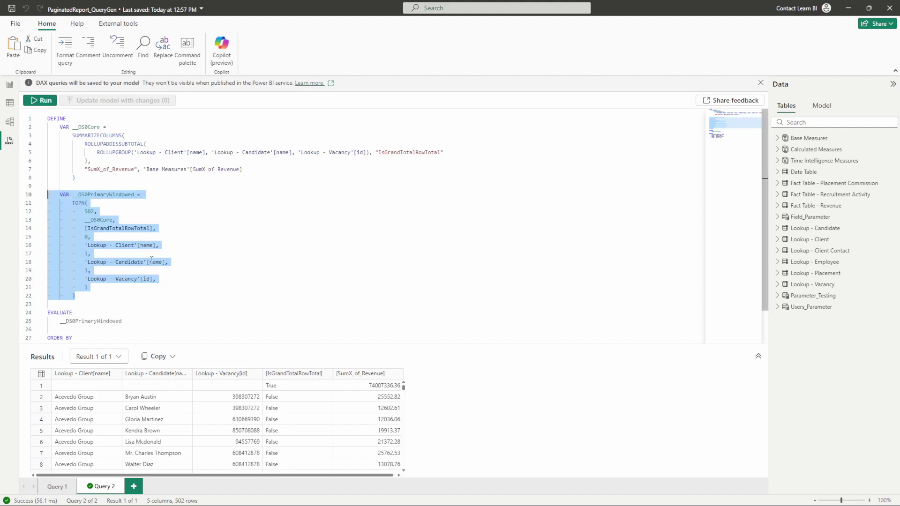
{"action": "scroll", "coordinate": [159, 319], "scroll_direction": "down", "scroll_amount": 1}
{"action": "left_click_drag", "start_coordinate": [145, 334], "coordinate": [45, 109]}
{"action": "left_click", "coordinate": [47, 119]}
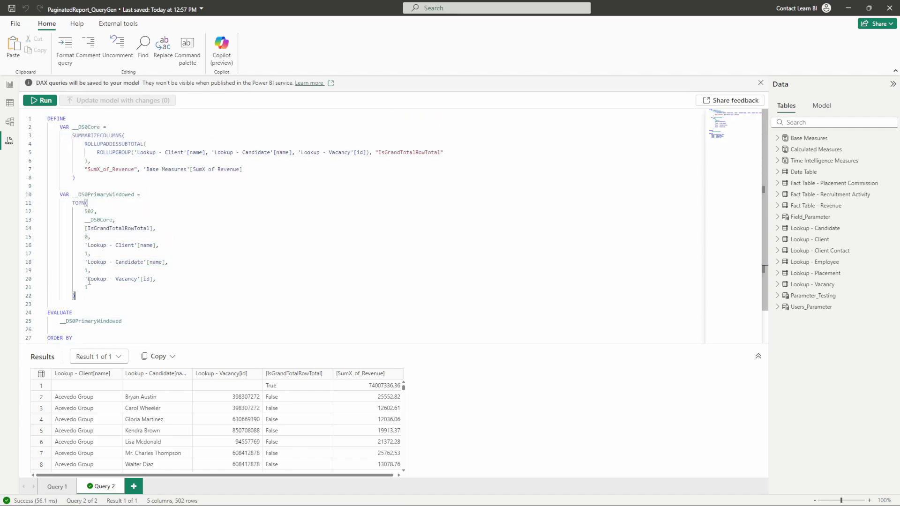
{"action": "left_click", "coordinate": [10, 103]}
{"action": "left_click", "coordinate": [10, 84]}
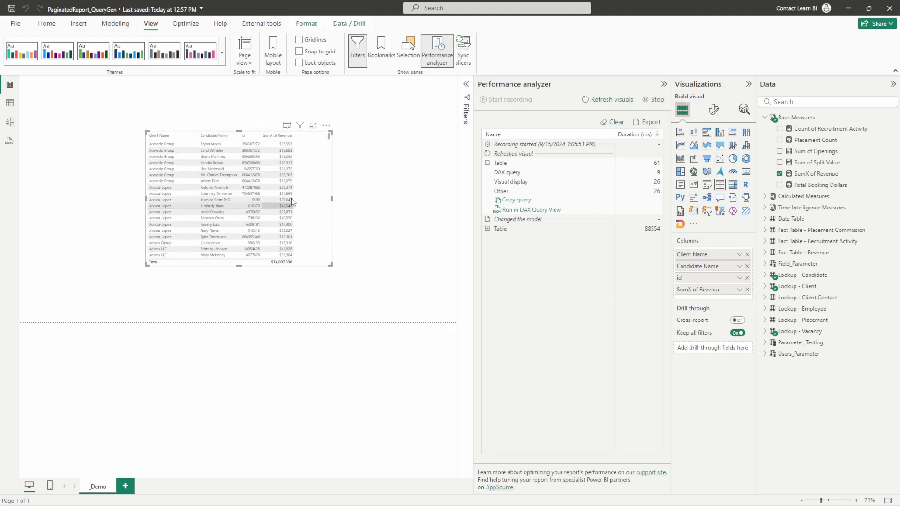
{"action": "left_click", "coordinate": [515, 216]}
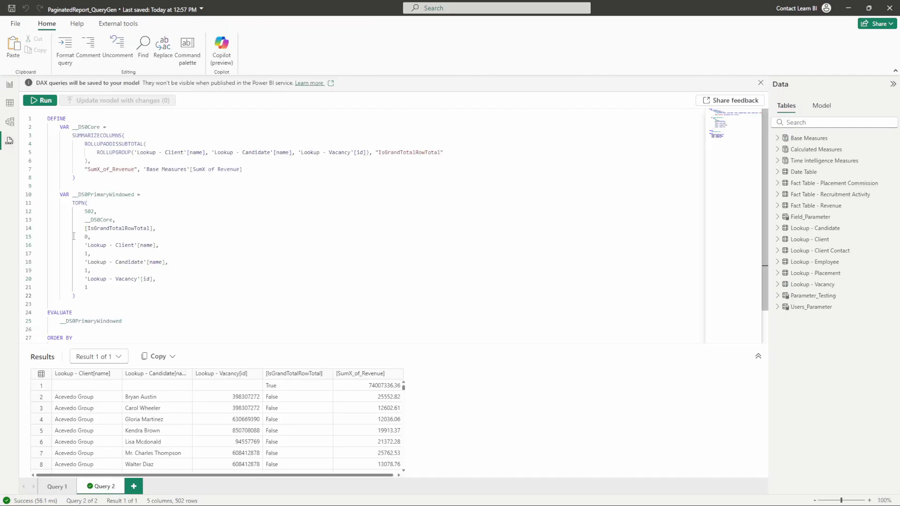
Remove the TOPN block, evaluate __DS0Core directly, and delete the ORDER BY block
{"action": "left_click_drag", "start_coordinate": [109, 296], "coordinate": [48, 194]}
{"action": "key", "text": "BackSpace"}
{"action": "key", "text": "BackSpace"}
{"action": "key", "text": "BackSpace"}
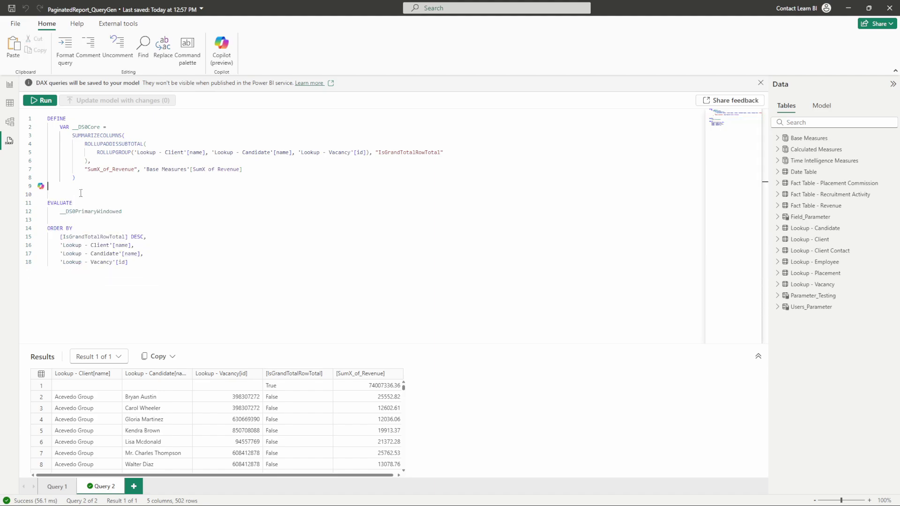
{"action": "double_click", "coordinate": [89, 127]}
{"action": "key", "text": "ctrl+c"}
{"action": "double_click", "coordinate": [93, 203]}
{"action": "key", "text": "ctrl+v"}
{"action": "left_click", "coordinate": [95, 214]}
{"action": "left_click_drag", "start_coordinate": [171, 276], "coordinate": [48, 211]}
{"action": "key", "text": "BackSpace"}
{"action": "key", "text": "BackSpace"}
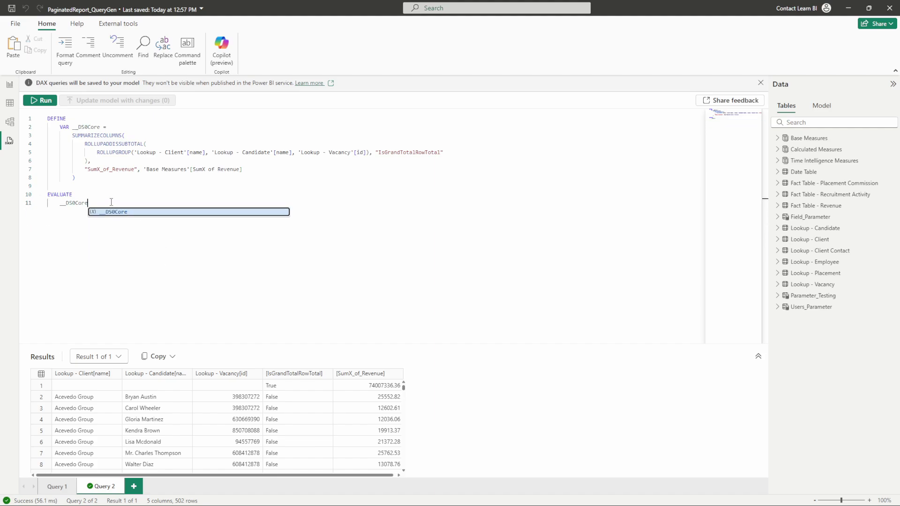
Run the shortened DAX query, returning 5 columns and 3,000 rows
{"action": "left_click", "coordinate": [113, 194]}
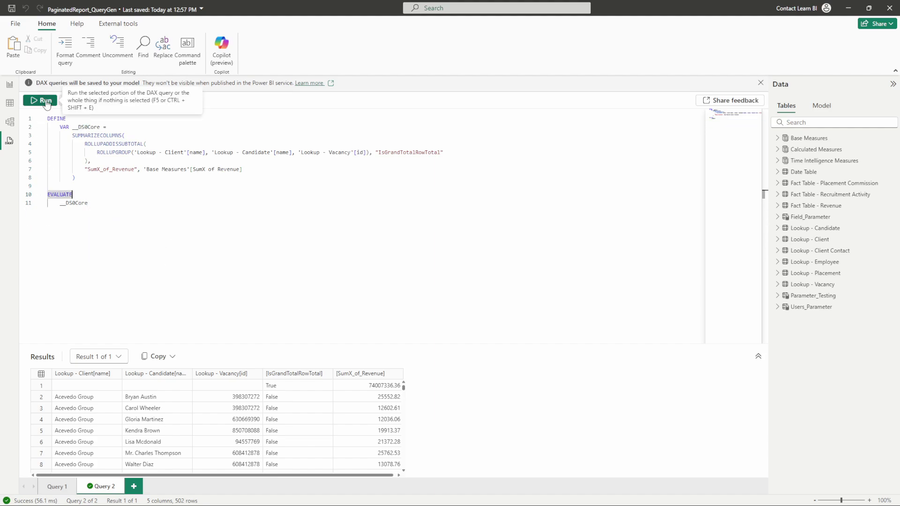
{"action": "left_click", "coordinate": [46, 101]}
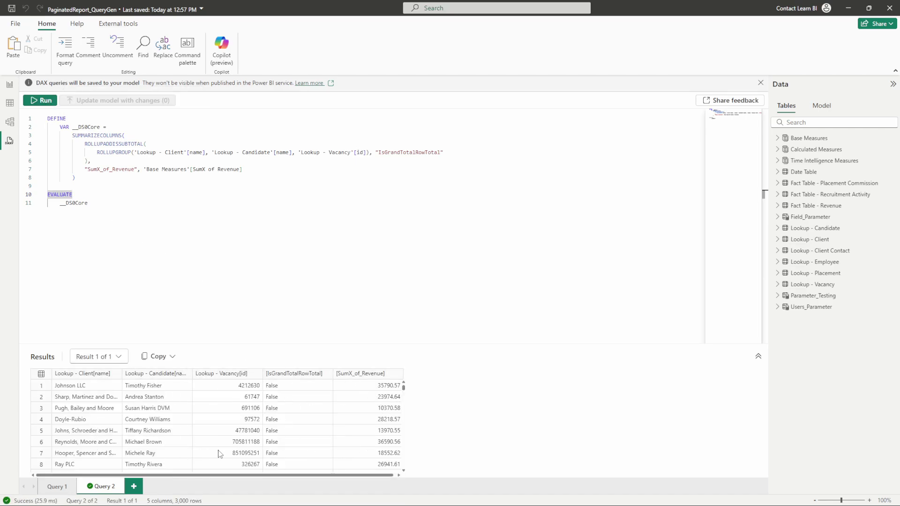
{"action": "left_click", "coordinate": [103, 213]}
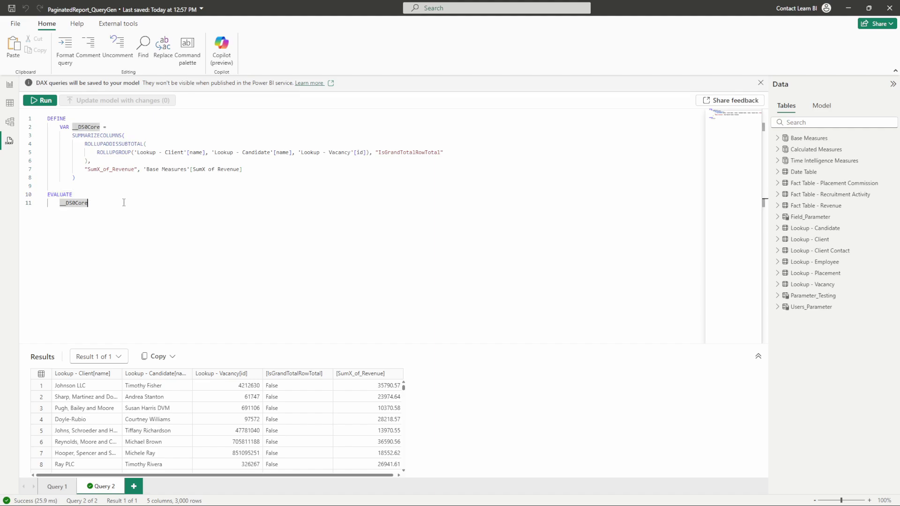
{"action": "key", "text": "ctrl+a"}
{"action": "left_click", "coordinate": [124, 203]}
In Report Builder, connect to the Demo_Model semantic model from the Demos workspace
{"action": "key", "text": "alt+Tab"}
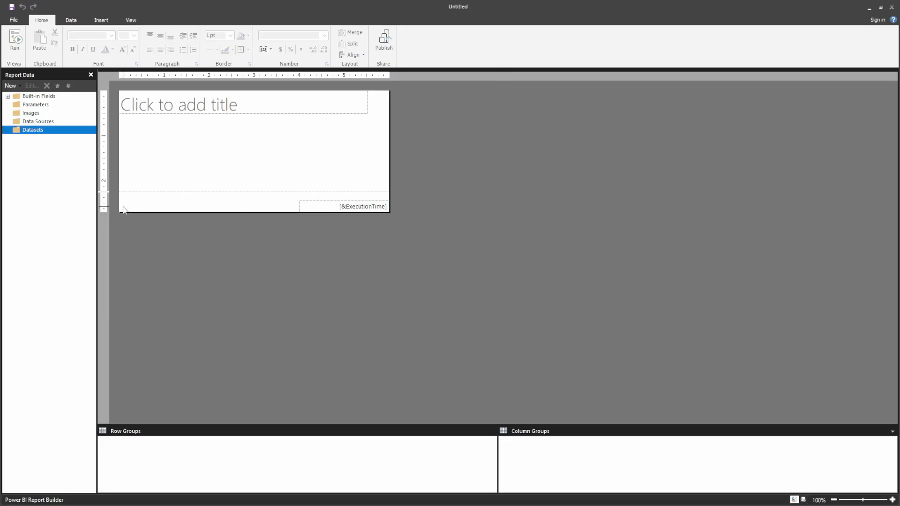
{"action": "right_click", "coordinate": [63, 122]}
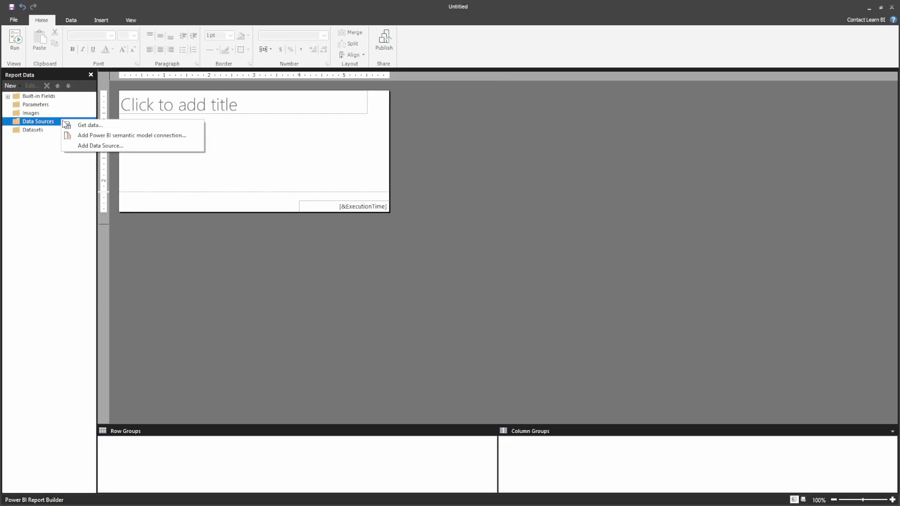
{"action": "left_click", "coordinate": [92, 136]}
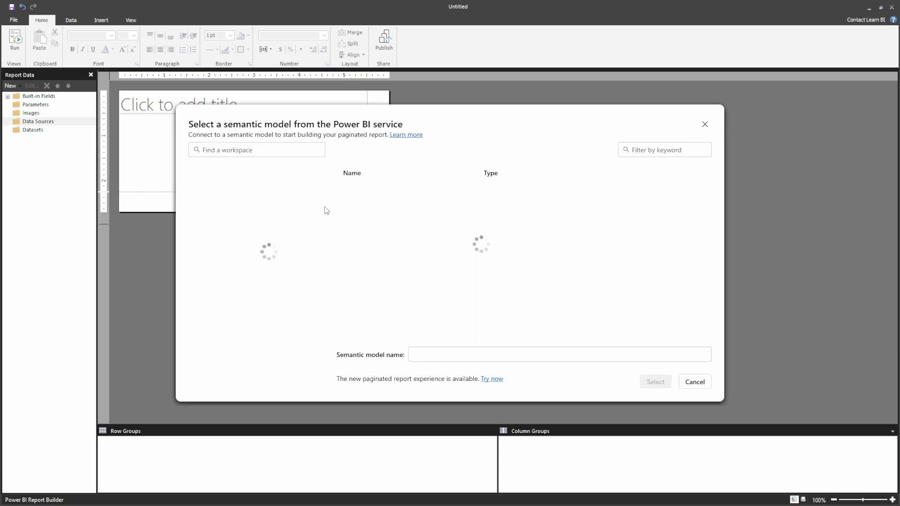
{"action": "left_click", "coordinate": [274, 240]}
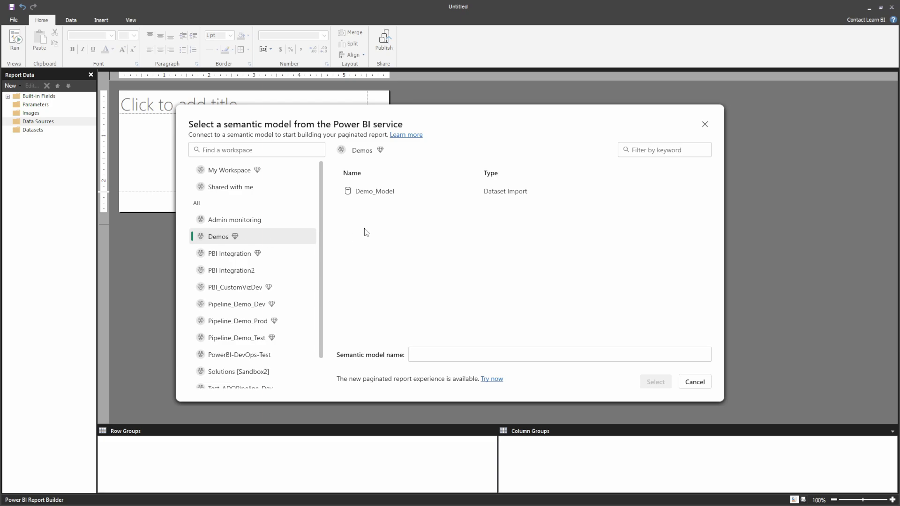
{"action": "left_click", "coordinate": [379, 189]}
{"action": "left_click", "coordinate": [654, 382]}
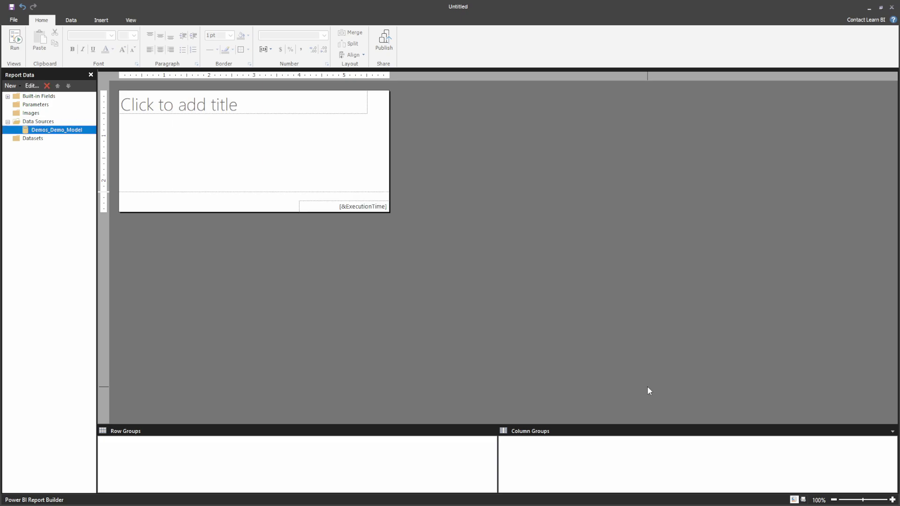
Create a dataset named Demo_Query on Demos_Demo_Model with a Text query, enlarging the dialog
{"action": "right_click", "coordinate": [41, 140]}
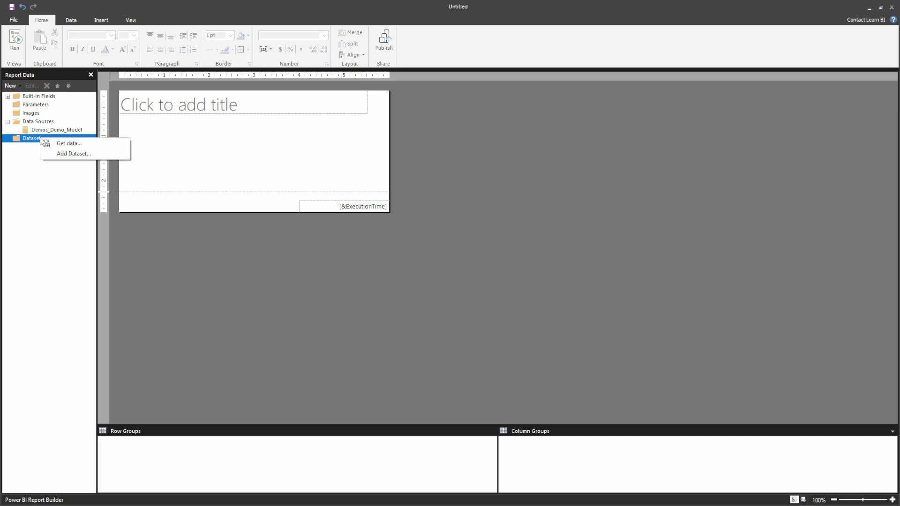
{"action": "left_click", "coordinate": [59, 155]}
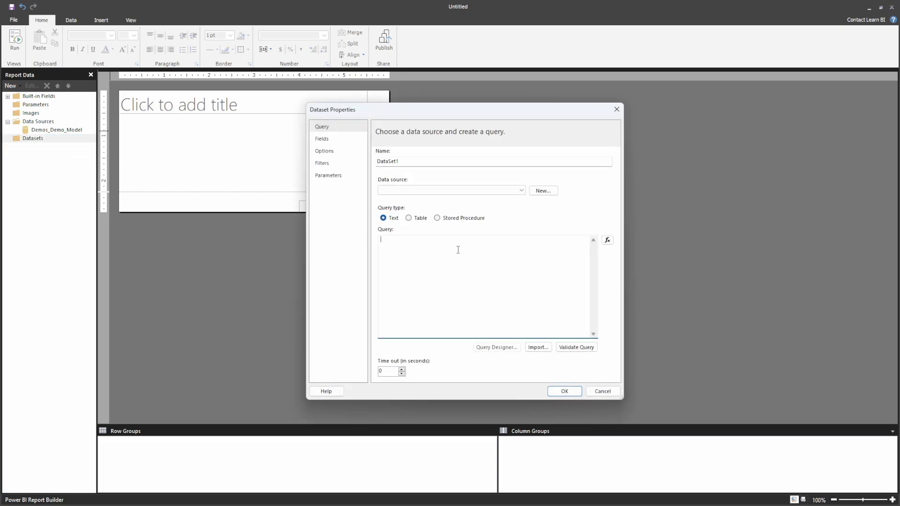
{"action": "left_click", "coordinate": [466, 192]}
{"action": "left_click", "coordinate": [431, 200]}
{"action": "double_click", "coordinate": [422, 162]}
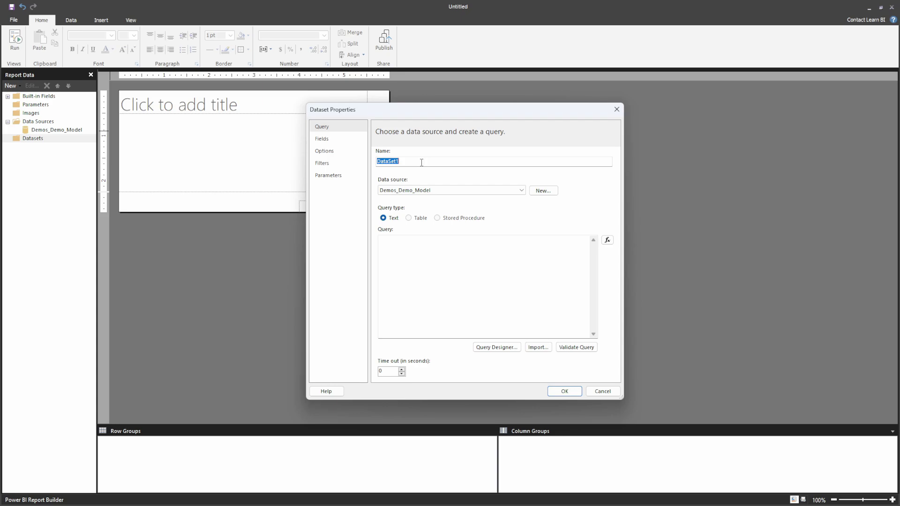
{"action": "type", "text": "Demo_Query"}
{"action": "left_click", "coordinate": [436, 258]}
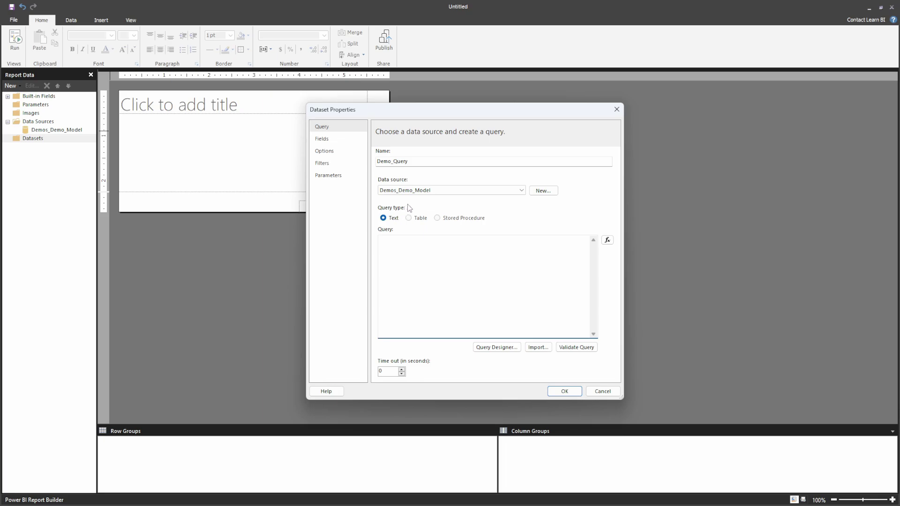
{"action": "left_click", "coordinate": [386, 217]}
{"action": "left_click", "coordinate": [395, 244]}
{"action": "left_click_drag", "start_coordinate": [305, 101], "coordinate": [24, 9]}
{"action": "left_click_drag", "start_coordinate": [129, 18], "coordinate": [341, 53]}
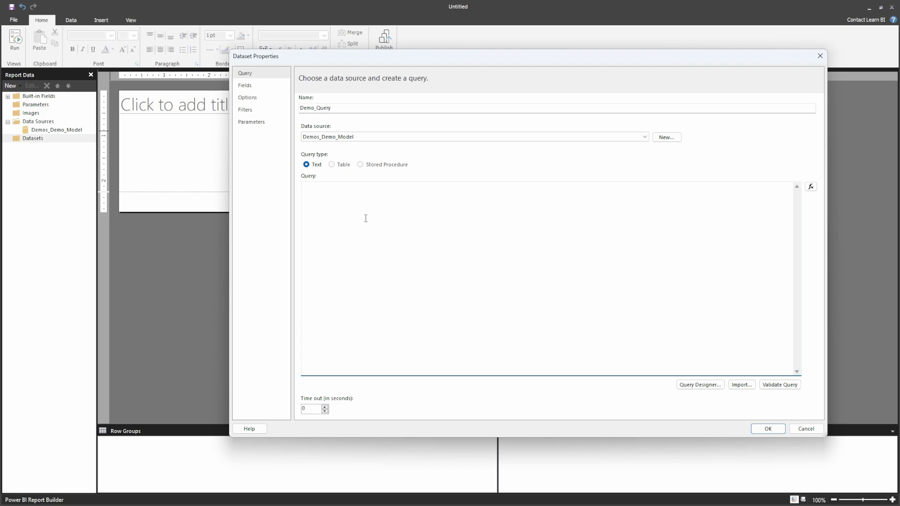
Back in Power BI Desktop, select all the DAX query text in DAX query view
{"action": "key", "text": "alt+Tab"}
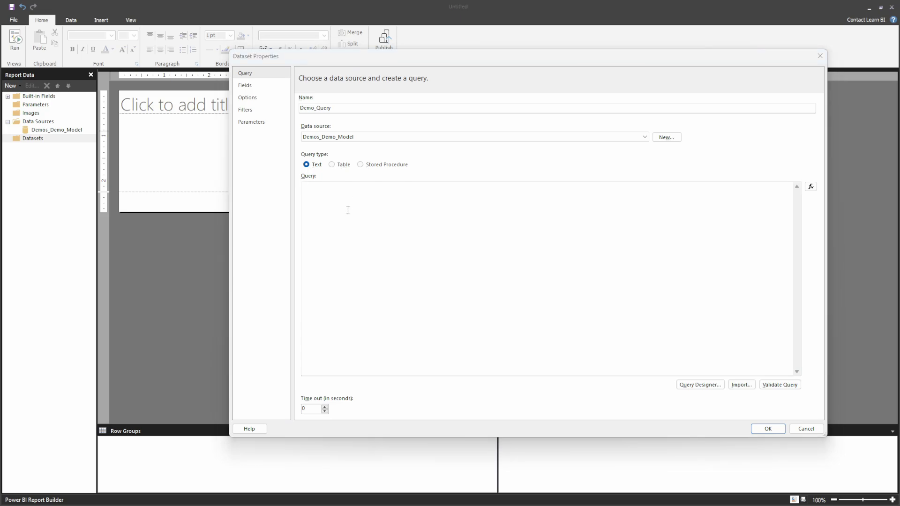
{"action": "key", "text": "ctrl+a"}
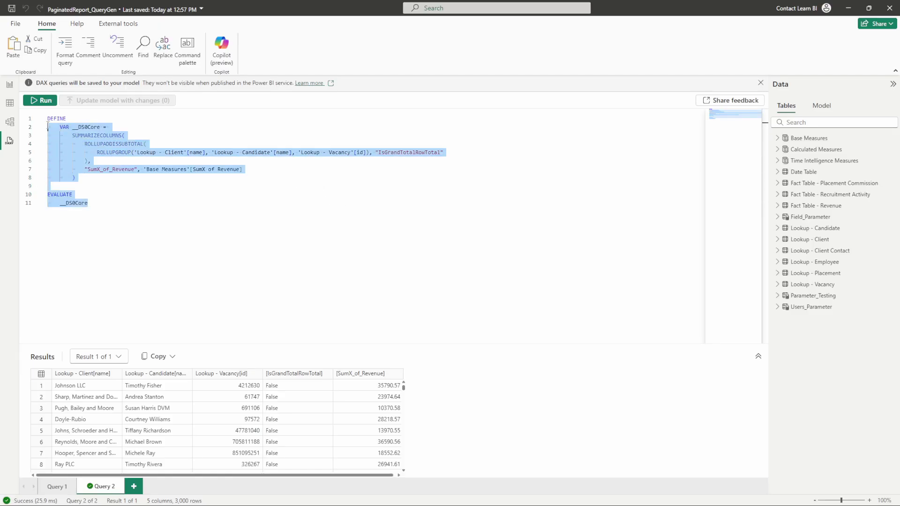
{"action": "left_click", "coordinate": [9, 84]}
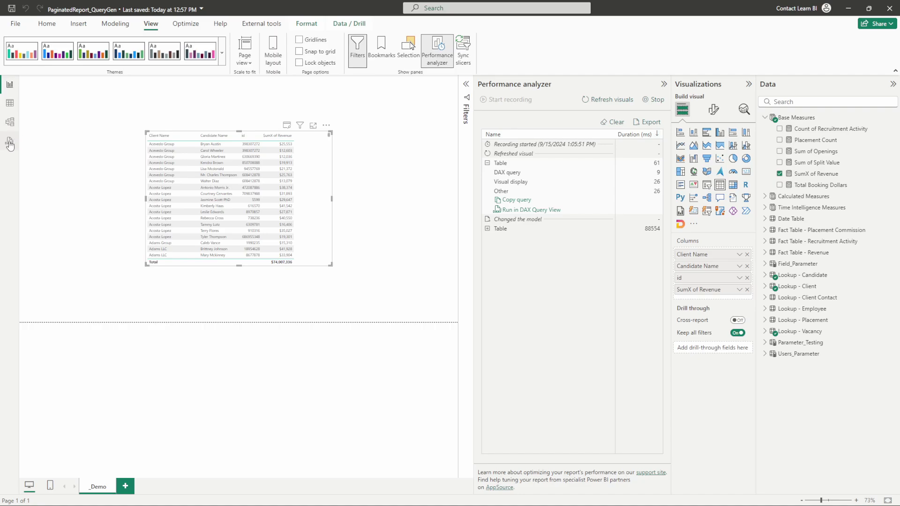
{"action": "left_click", "coordinate": [9, 141]}
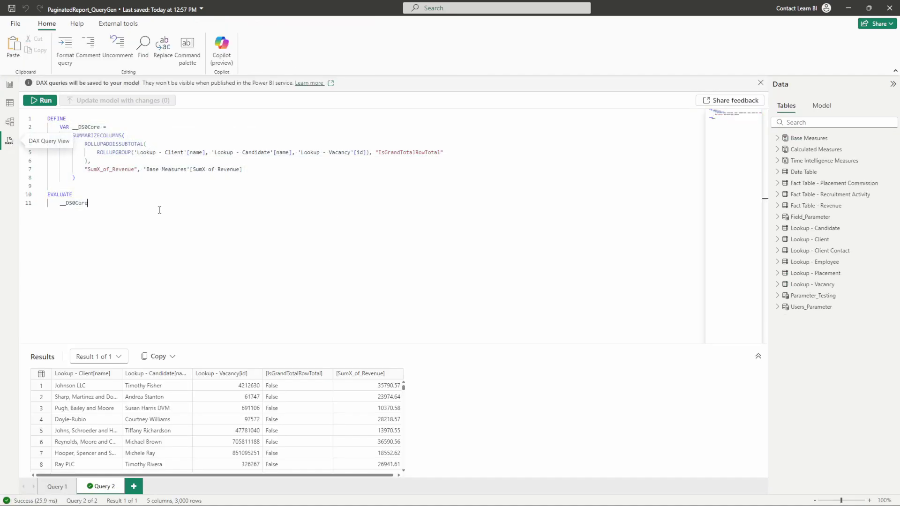
Copy the whole DAX query and paste it into the Demo_Query dataset's Query box
{"action": "key", "text": "ctrl+a"}
{"action": "key", "text": "ctrl+c"}
{"action": "key", "text": "alt+Tab"}
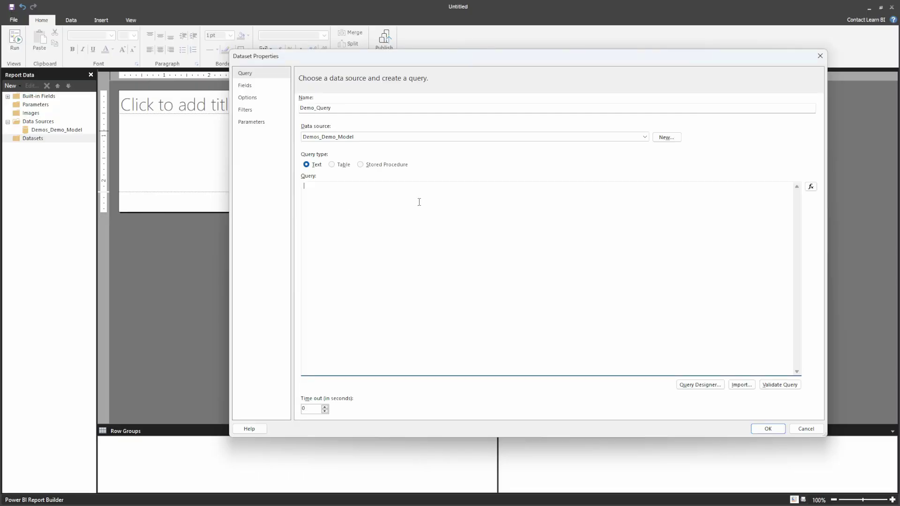
{"action": "key", "text": "ctrl+v"}
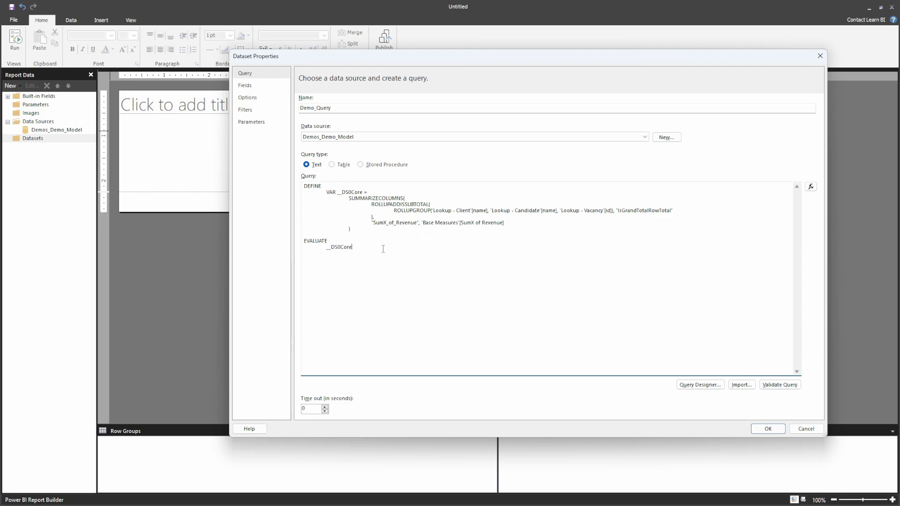
Validate the pasted DAX query and dismiss the successful validation message
{"action": "left_click", "coordinate": [778, 384]}
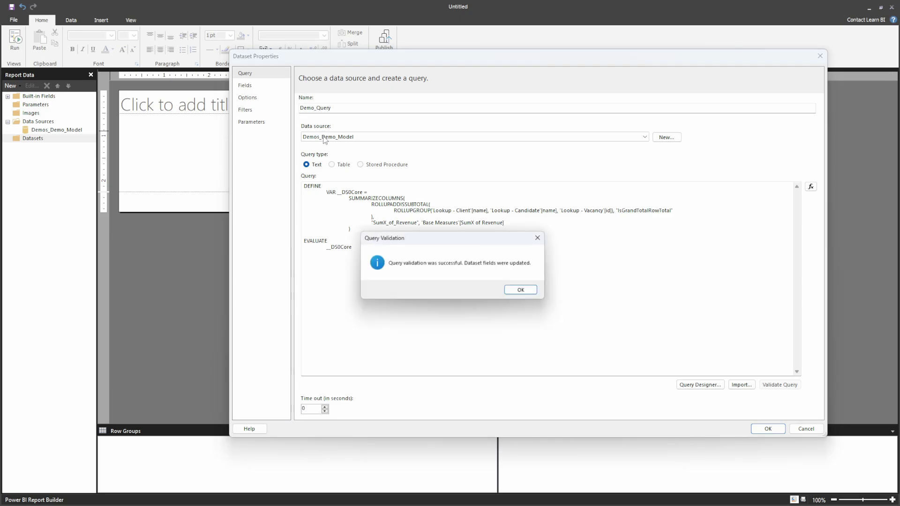
{"action": "left_click_drag", "start_coordinate": [474, 218], "coordinate": [466, 204]}
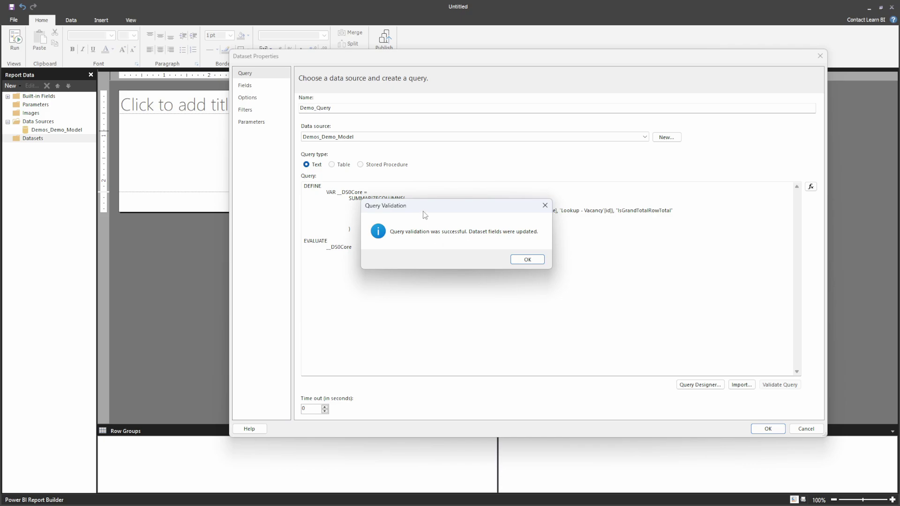
{"action": "left_click_drag", "start_coordinate": [424, 208], "coordinate": [424, 221]}
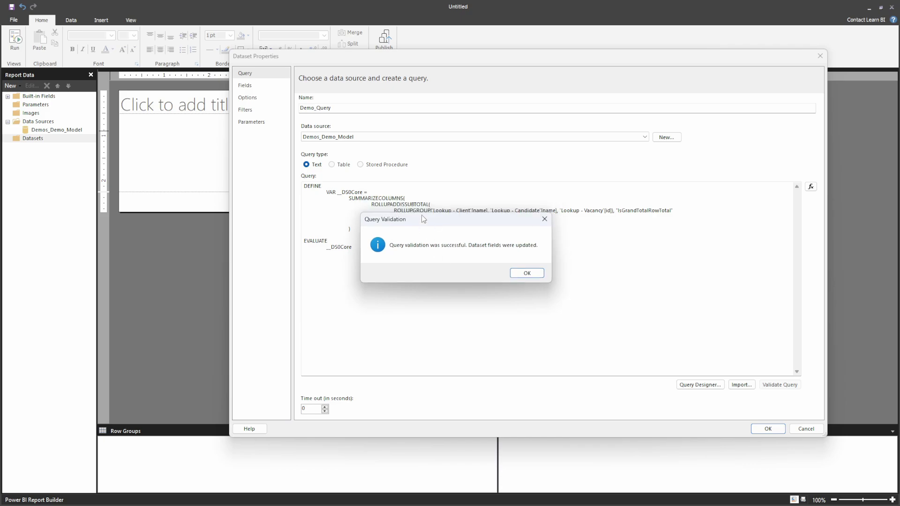
{"action": "left_click", "coordinate": [527, 274]}
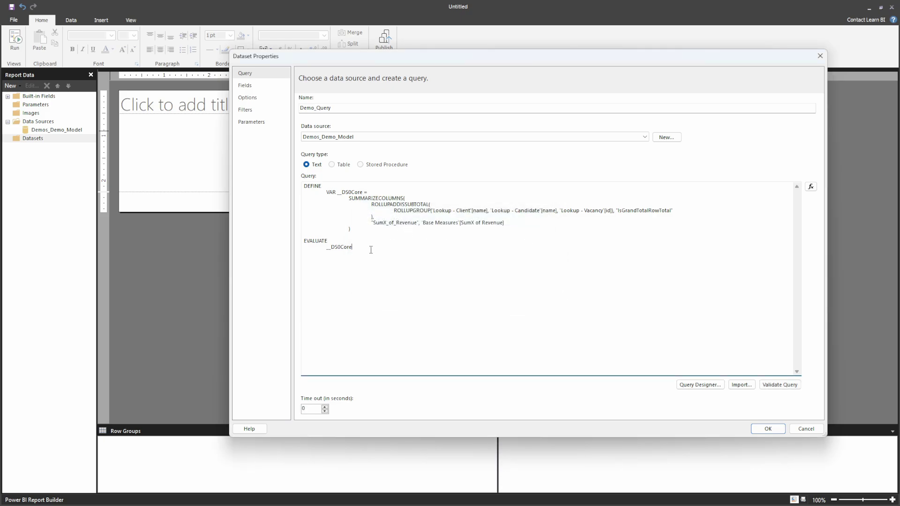
Review Demo_Query's five field entries, including ID_SumX_of_Revenue_ and Lookup___Vacancy_id_
{"action": "left_click", "coordinate": [253, 86]}
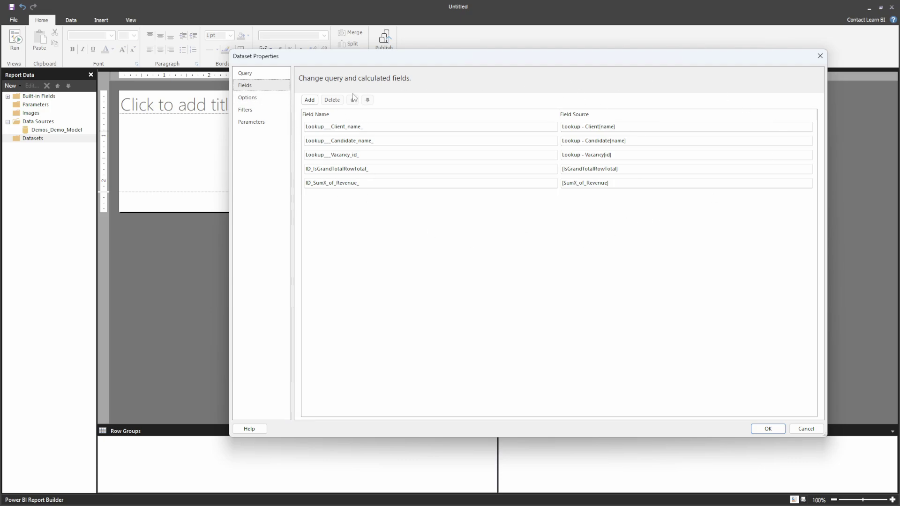
{"action": "left_click", "coordinate": [385, 182]}
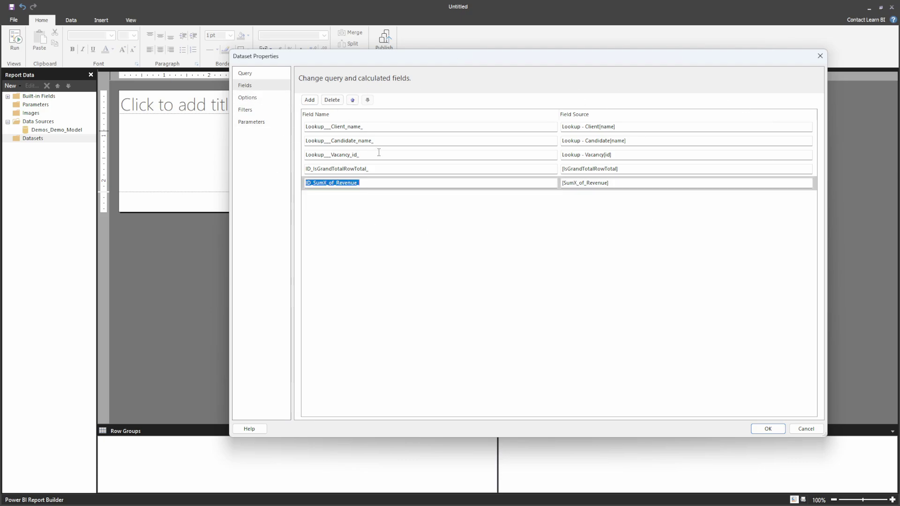
{"action": "left_click", "coordinate": [378, 152]}
{"action": "left_click", "coordinate": [385, 127]}
{"action": "left_click", "coordinate": [384, 140]}
{"action": "left_click", "coordinate": [381, 155]}
Glance at Filters and Parameters, confirm the dataset, and widen the Report Data pane
{"action": "left_click", "coordinate": [245, 109]}
{"action": "left_click", "coordinate": [252, 122]}
{"action": "left_click", "coordinate": [257, 85]}
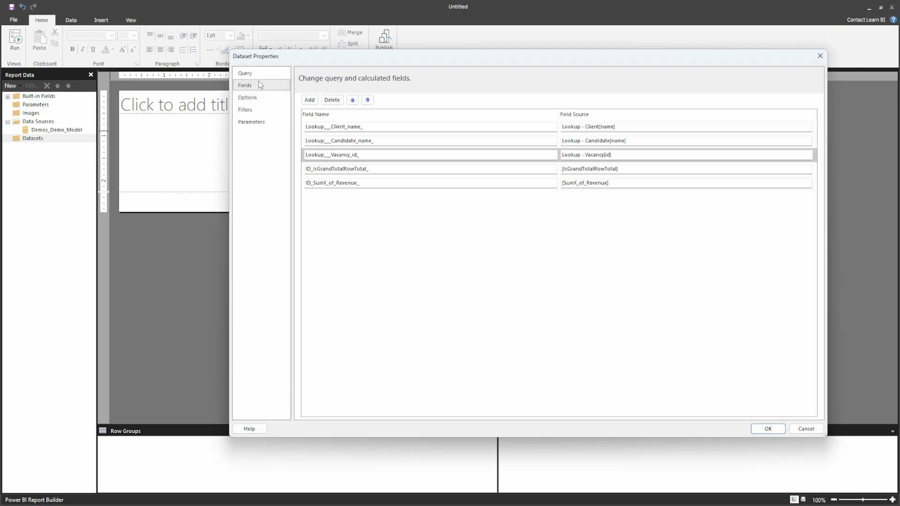
{"action": "left_click", "coordinate": [767, 428]}
{"action": "left_click_drag", "start_coordinate": [96, 249], "coordinate": [161, 235]}
Insert a table on the report body and enlarge it
{"action": "key", "text": "Down"}
{"action": "key", "text": "Down"}
{"action": "key", "text": "Down"}
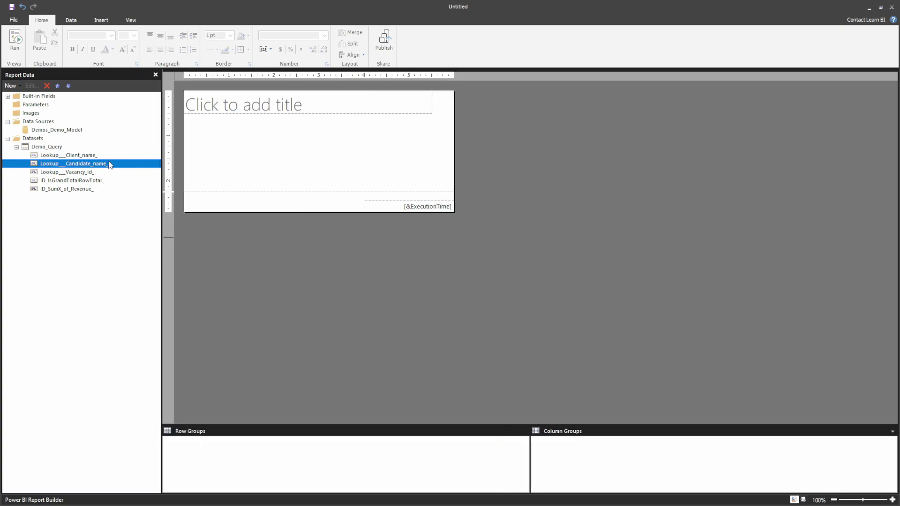
{"action": "key", "text": "Down"}
{"action": "key", "text": "Down"}
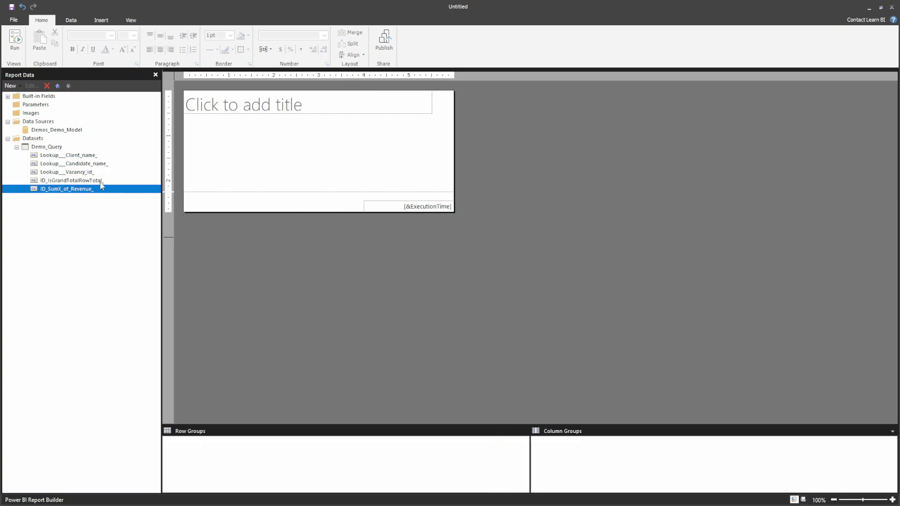
{"action": "left_click", "coordinate": [97, 156]}
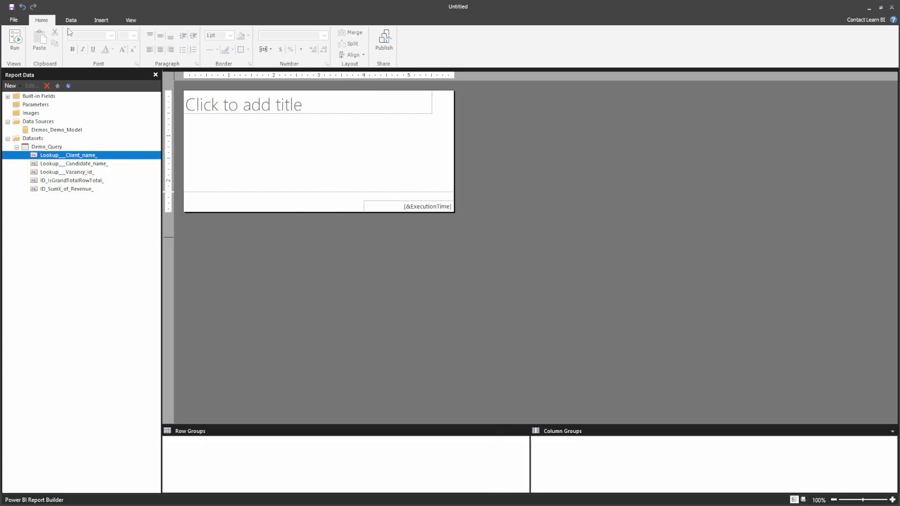
{"action": "left_click", "coordinate": [101, 20]}
{"action": "left_click", "coordinate": [15, 42]}
{"action": "left_click", "coordinate": [16, 64]}
{"action": "left_click", "coordinate": [313, 155]}
{"action": "left_click_drag", "start_coordinate": [313, 154], "coordinate": [203, 114]}
{"action": "left_click_drag", "start_coordinate": [281, 145], "coordinate": [299, 158]}
Fill the table's columns with client name, candidate name and ID_SumX_of_Revenue_
{"action": "left_click", "coordinate": [237, 159]}
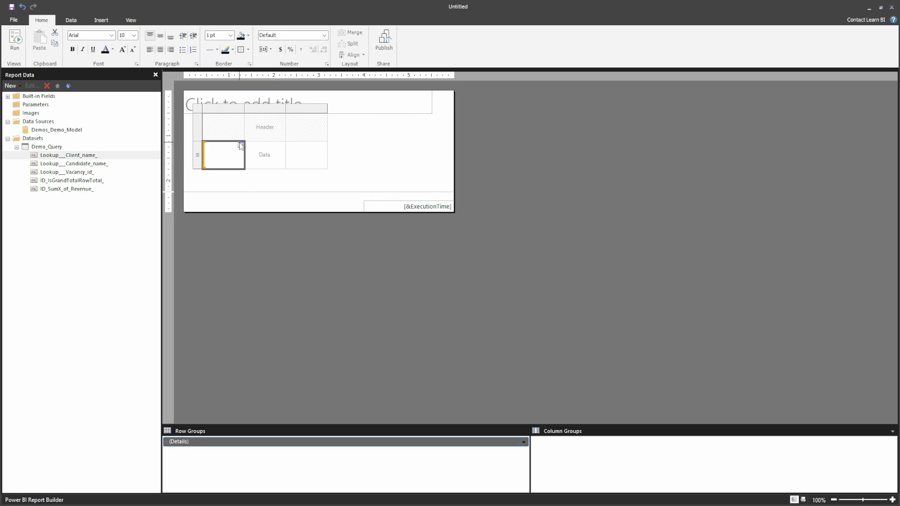
{"action": "left_click", "coordinate": [241, 145]}
{"action": "left_click", "coordinate": [265, 155]}
{"action": "left_click", "coordinate": [283, 150]}
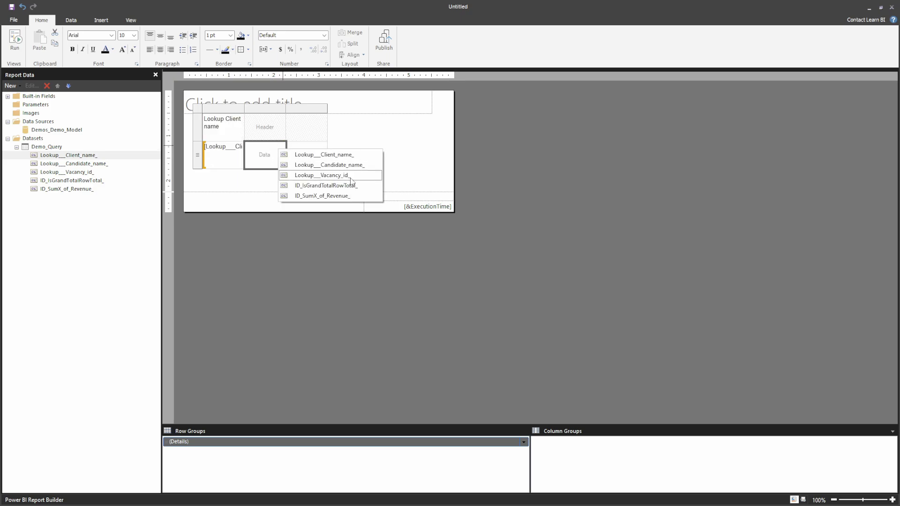
{"action": "left_click", "coordinate": [342, 165]}
{"action": "left_click", "coordinate": [323, 147]}
{"action": "left_click", "coordinate": [353, 196]}
Change the revenue cell's expression to Sum(ID_SumX_of_Revenue_)
{"action": "double_click", "coordinate": [309, 147]}
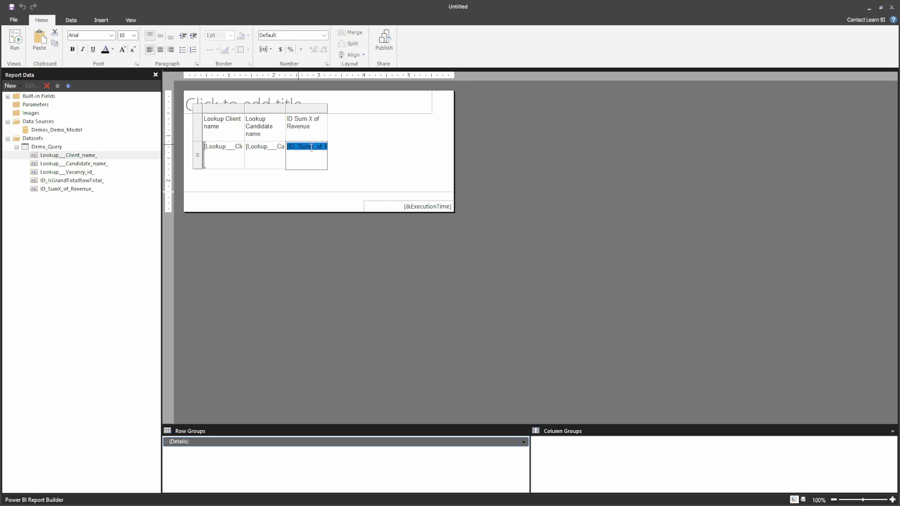
{"action": "double_click", "coordinate": [311, 147]}
{"action": "left_click", "coordinate": [565, 211]}
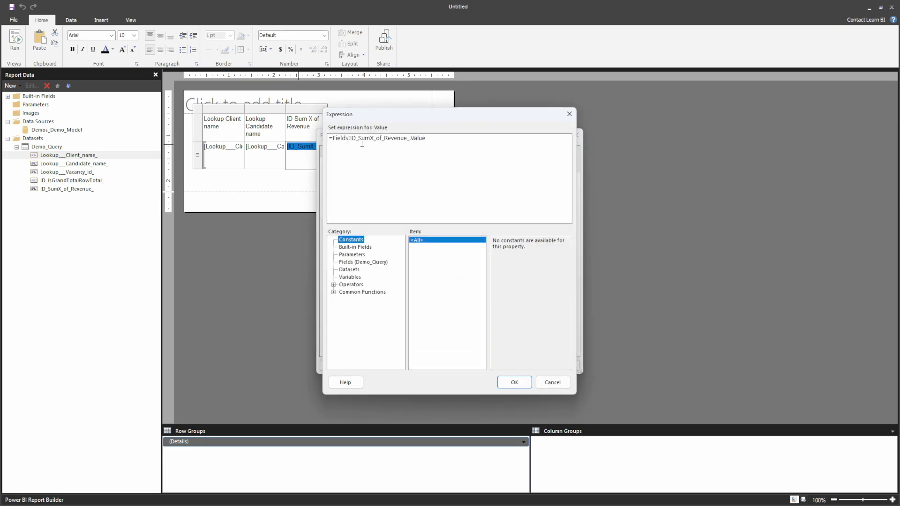
{"action": "left_click", "coordinate": [332, 138]}
{"action": "type", "text": "Sum("}
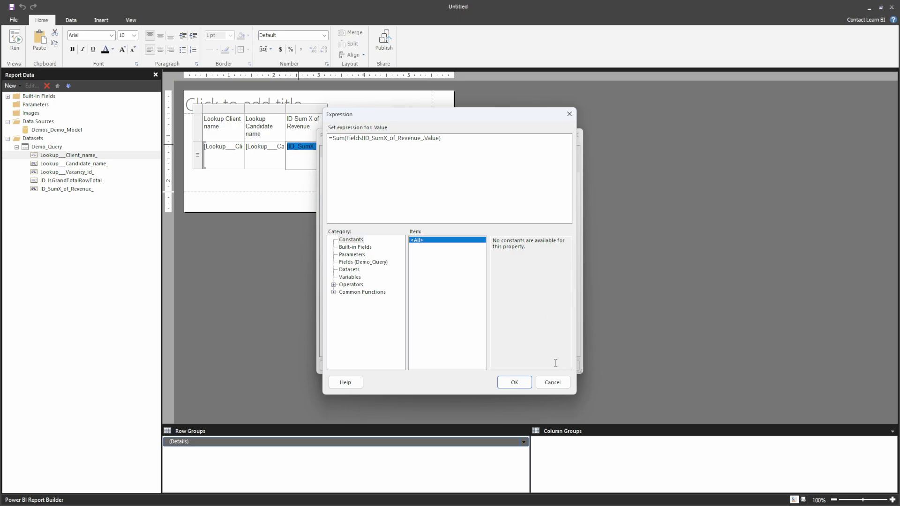
{"action": "left_click", "coordinate": [508, 381]}
{"action": "left_click", "coordinate": [523, 366]}
{"action": "left_click", "coordinate": [265, 127]}
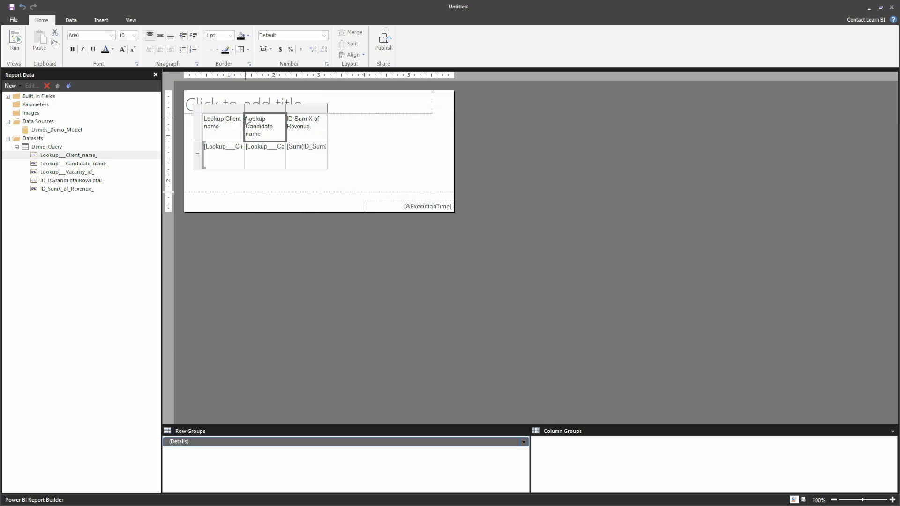
{"action": "left_click", "coordinate": [15, 40]}
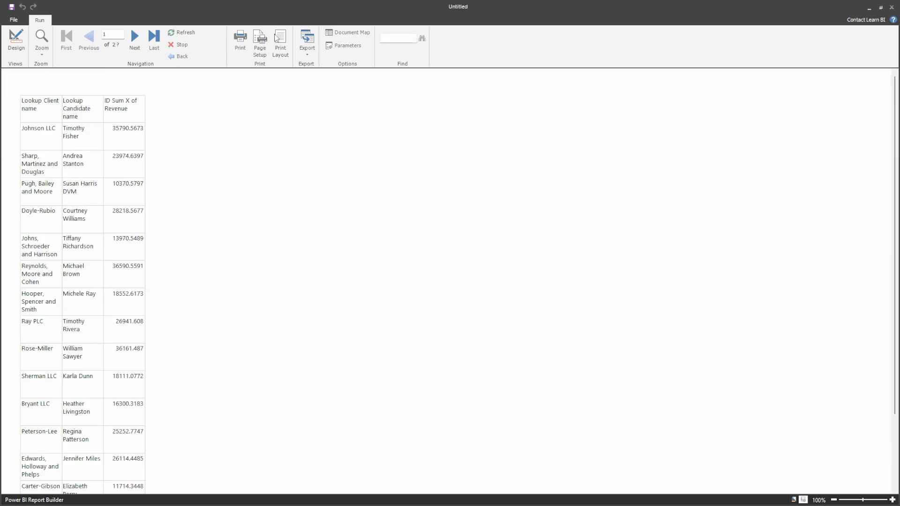
{"action": "left_click", "coordinate": [880, 7]}
{"action": "left_click_drag", "start_coordinate": [328, 5], "coordinate": [555, 31]}
{"action": "left_click", "coordinate": [247, 125]}
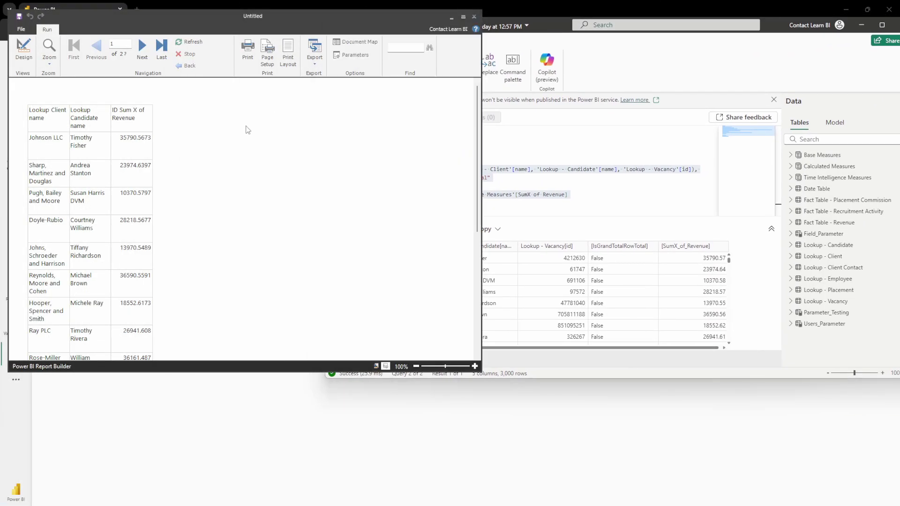
{"action": "left_click_drag", "start_coordinate": [258, 9], "coordinate": [258, 1]}
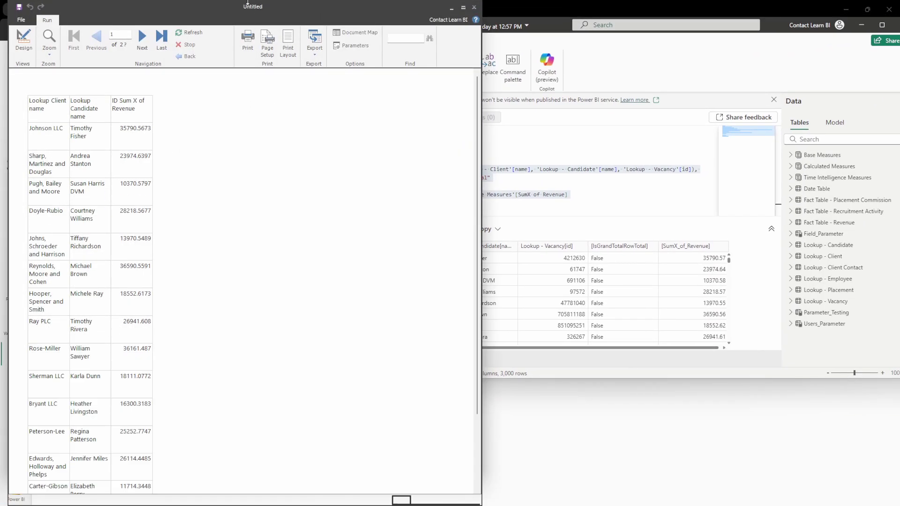
{"action": "left_click_drag", "start_coordinate": [545, 15], "coordinate": [643, 5]}
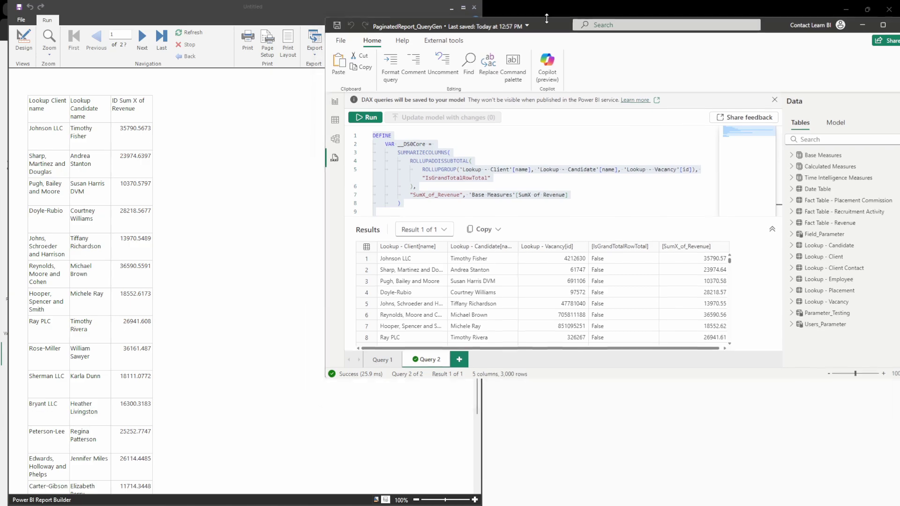
{"action": "left_click", "coordinate": [407, 186]}
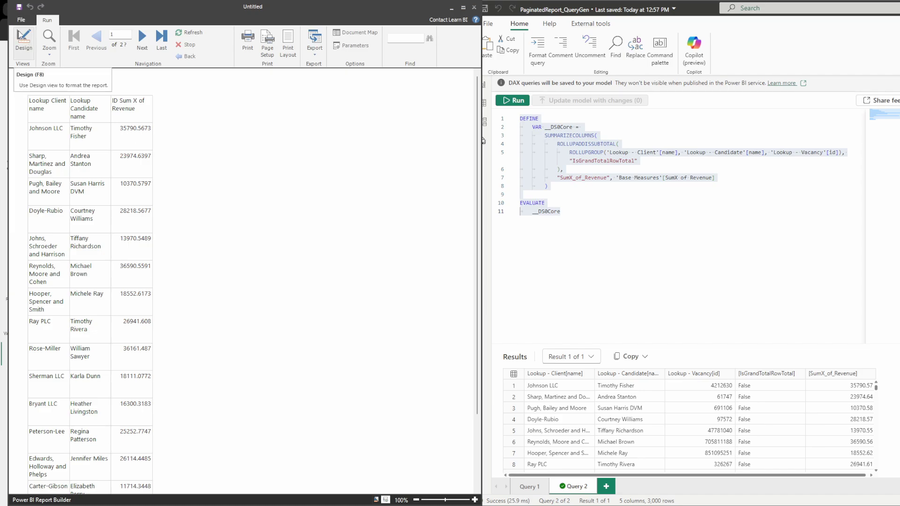
{"action": "left_click", "coordinate": [20, 35]}
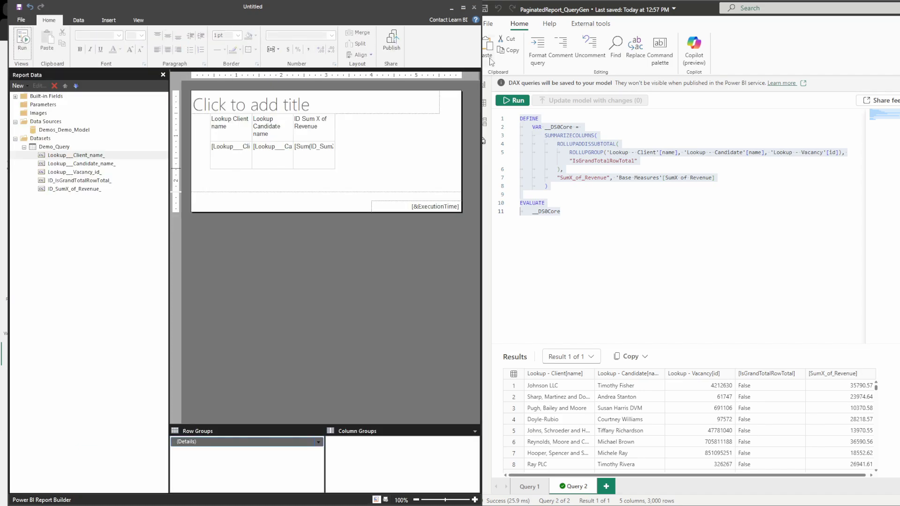
{"action": "left_click", "coordinate": [463, 7]}
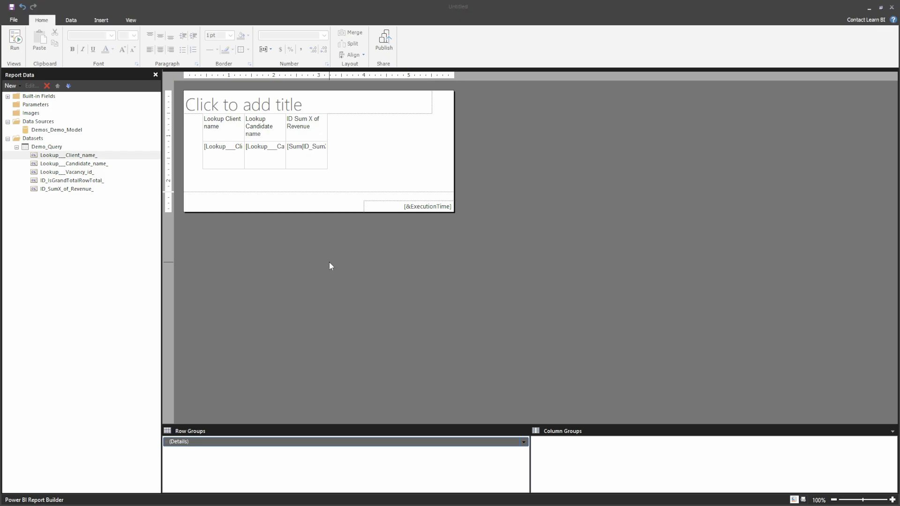
Bring Power BI Desktop's DAX query view to the front, maximized
{"action": "key", "text": "alt+Tab"}
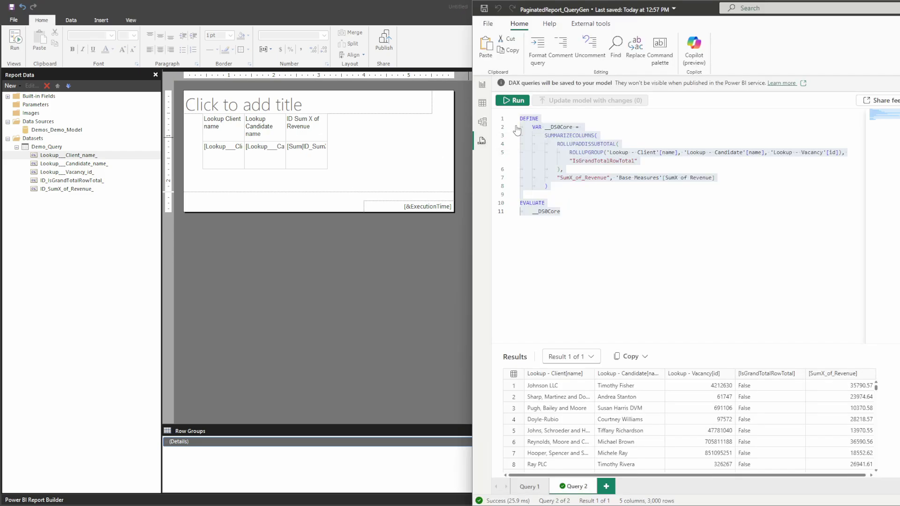
{"action": "double_click", "coordinate": [636, 2]}
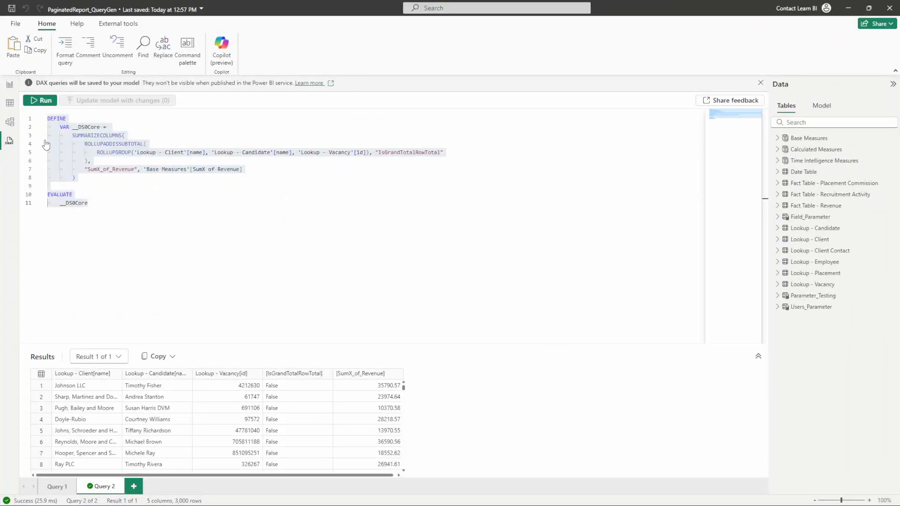
{"action": "left_click", "coordinate": [108, 205]}
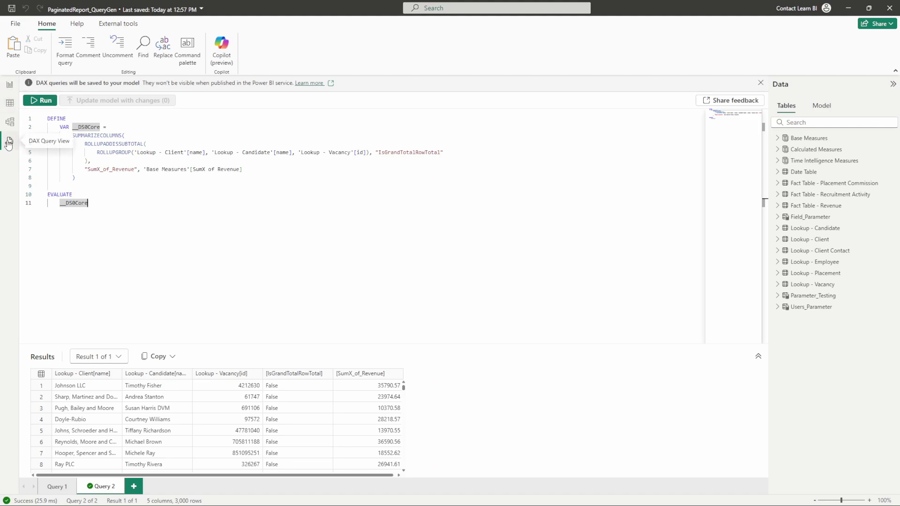
Select parts of the SUMMARIZECOLUMNS query, then the entire query, and clear the selection
{"action": "left_click", "coordinate": [88, 150], "text": "shift"}
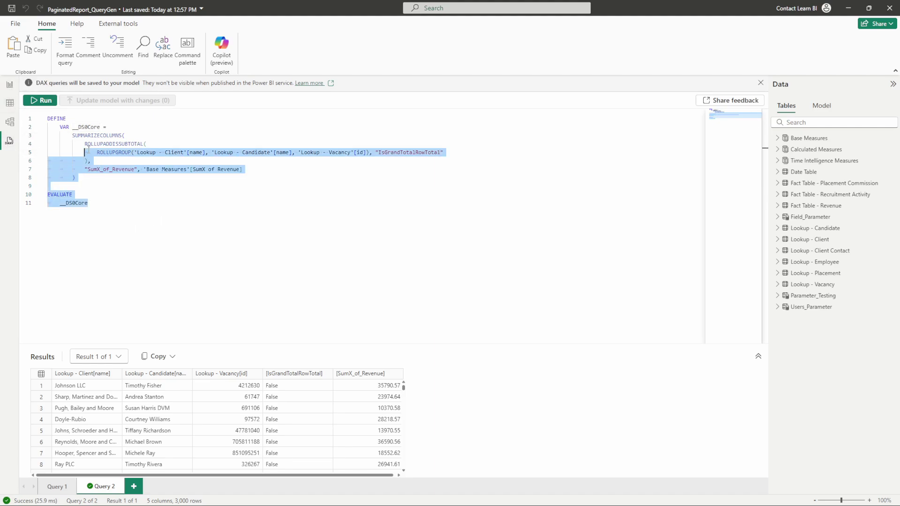
{"action": "left_click", "coordinate": [43, 116], "text": "shift"}
{"action": "left_click_drag", "start_coordinate": [112, 201], "coordinate": [74, 194]}
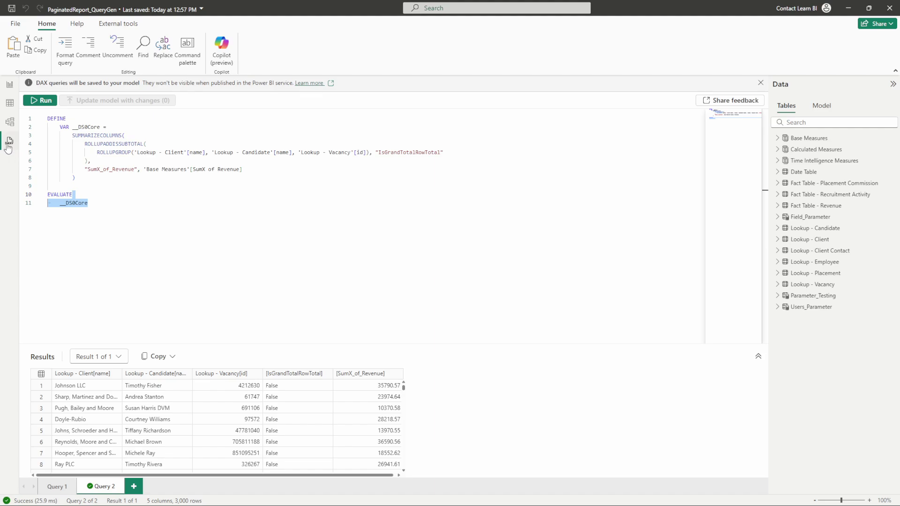
{"action": "left_click", "coordinate": [99, 195]}
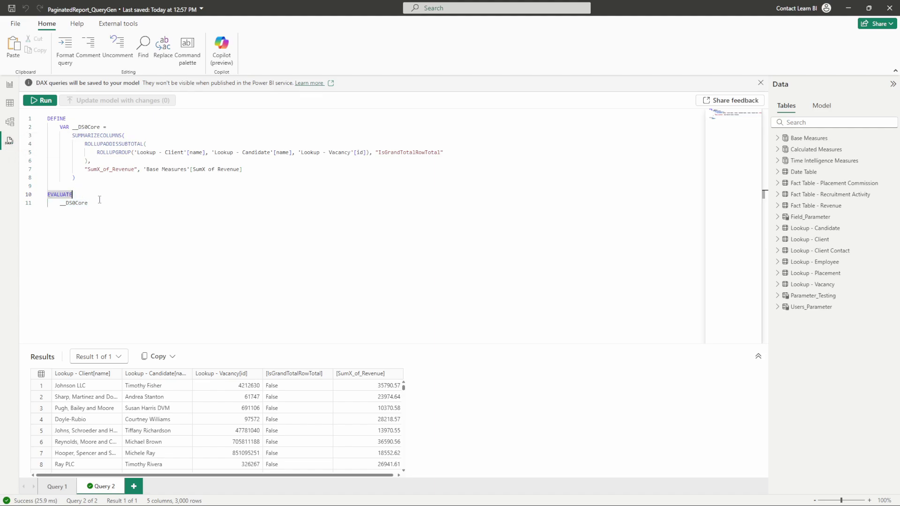
{"action": "left_click_drag", "start_coordinate": [101, 207], "coordinate": [49, 123]}
{"action": "left_click", "coordinate": [106, 204]}
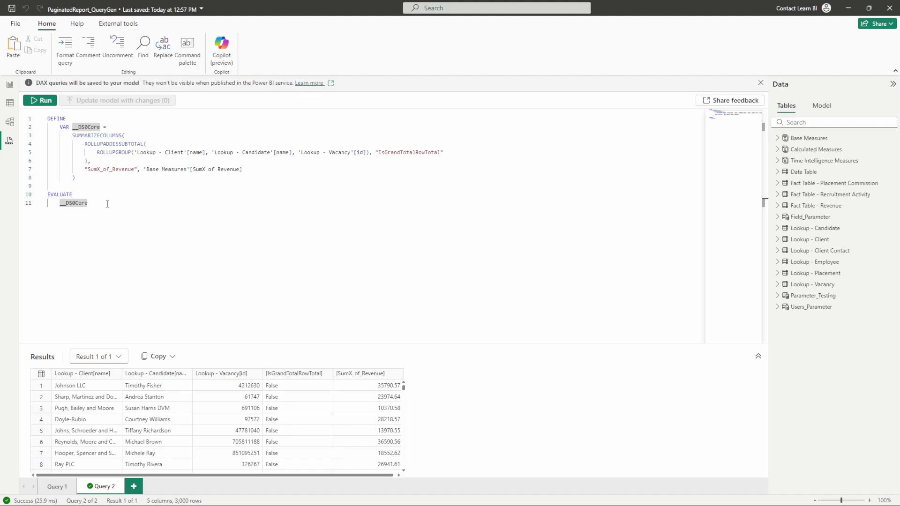